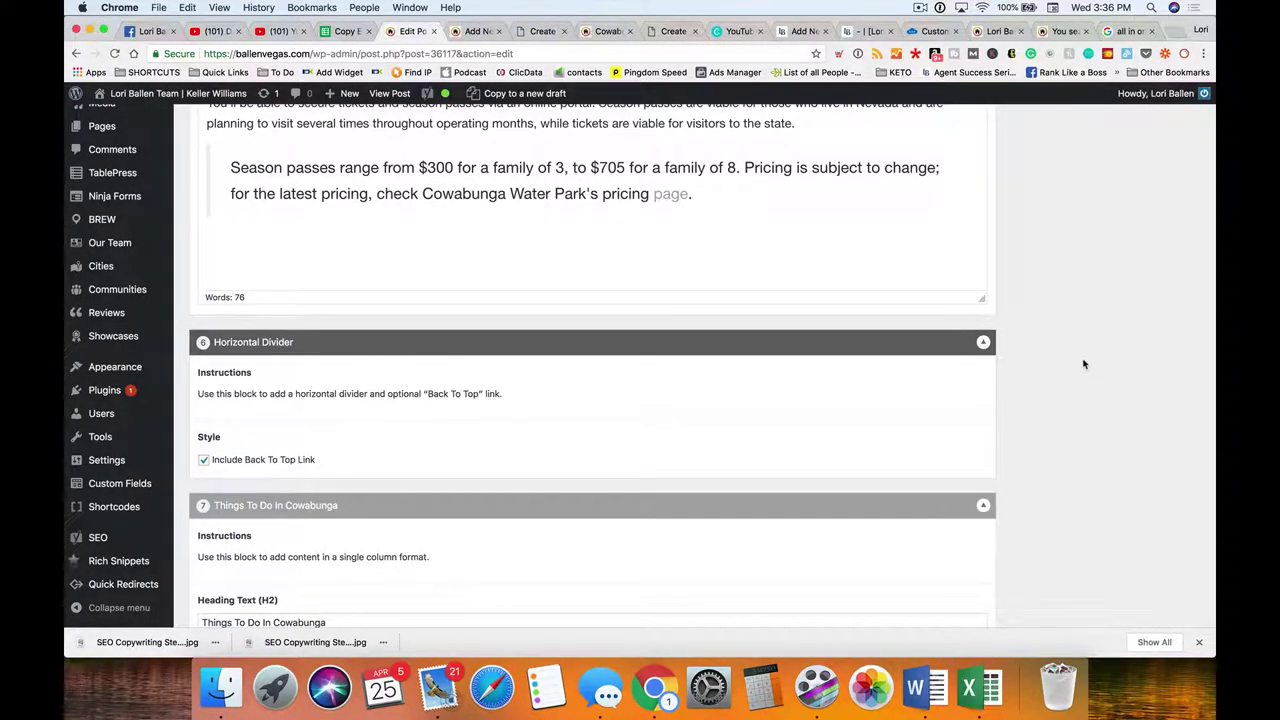
- Remove the water-park picture from the post's Featured Image box
scroll(1083, 364, up, 15)
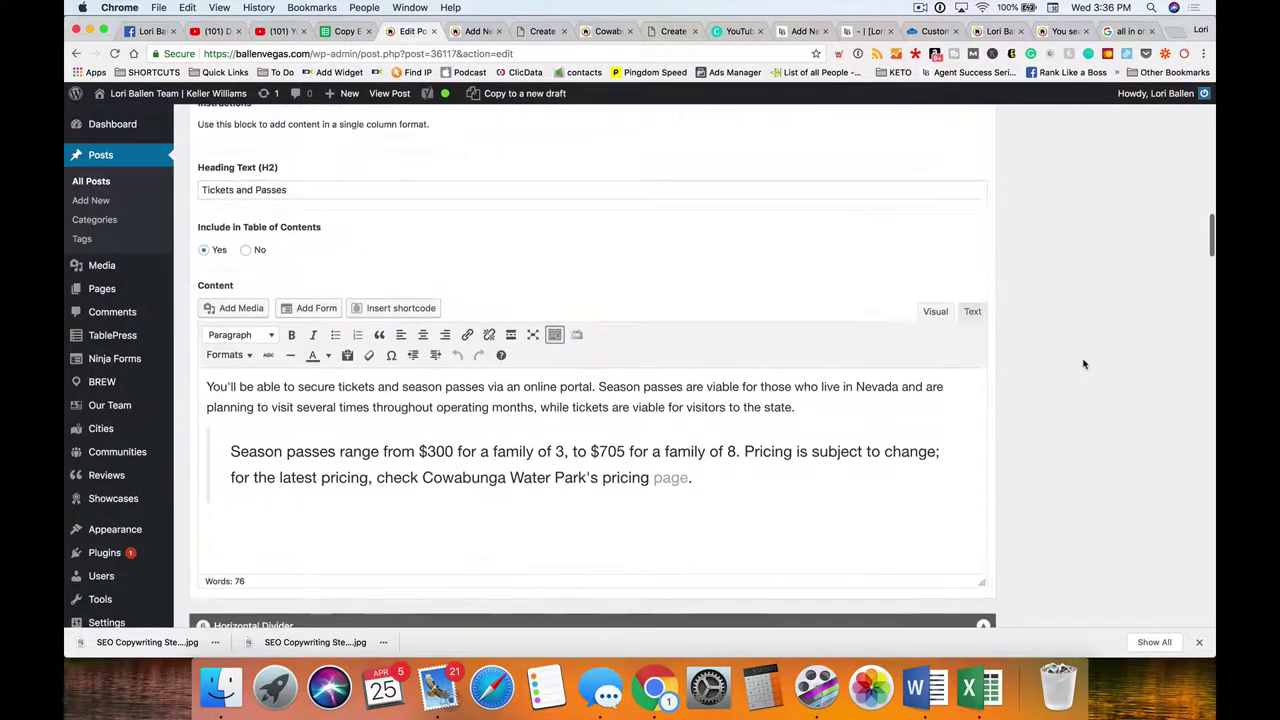
scroll(1083, 364, down, 4)
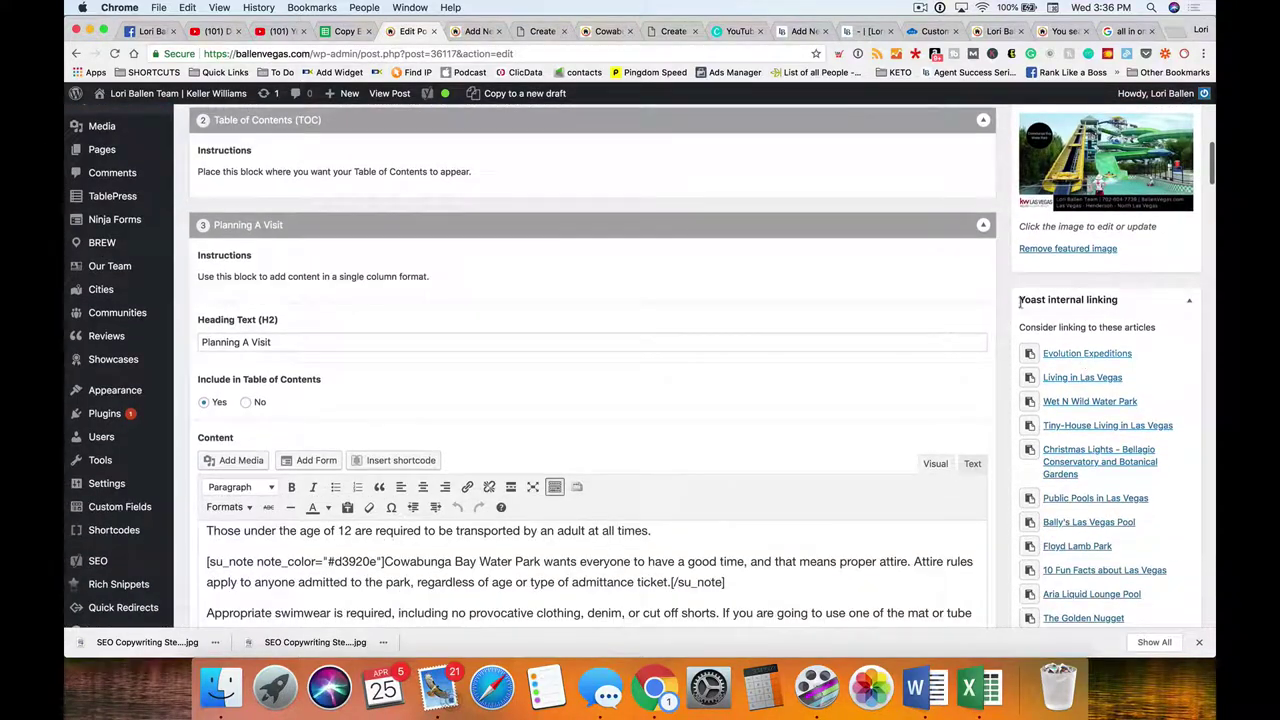
scroll(1083, 364, up, 5)
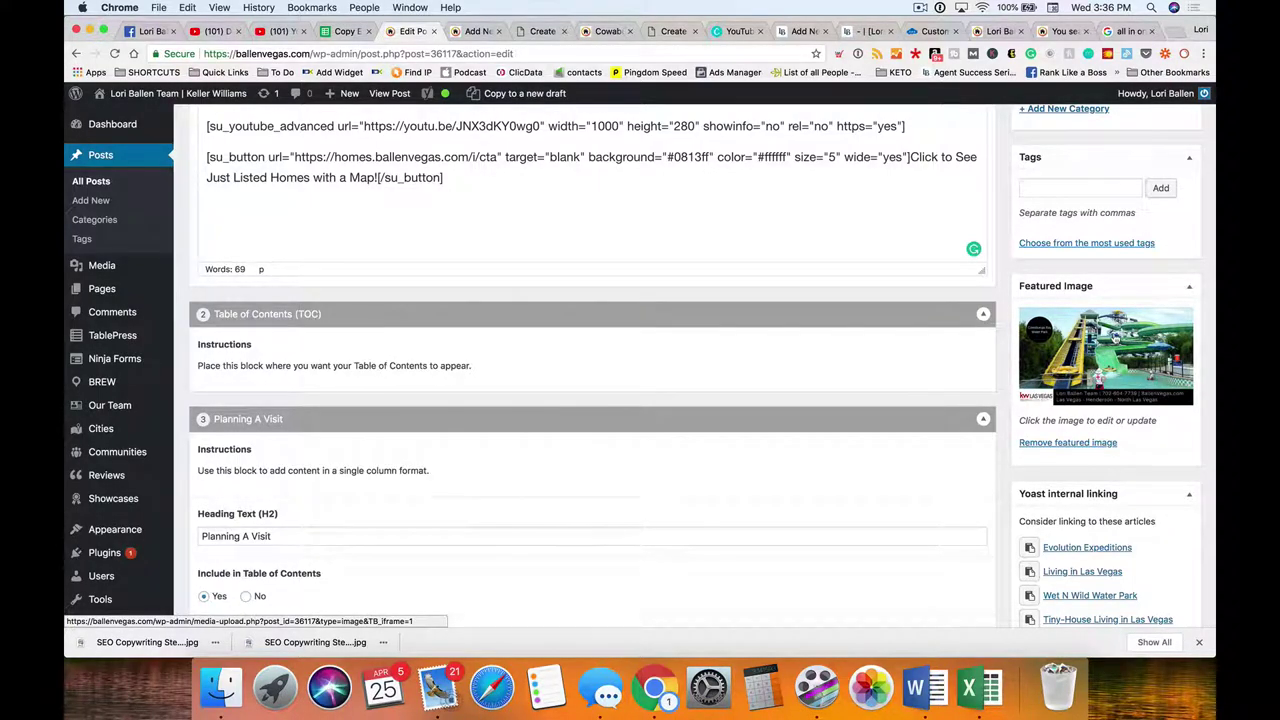
scroll(1103, 410, up, 2)
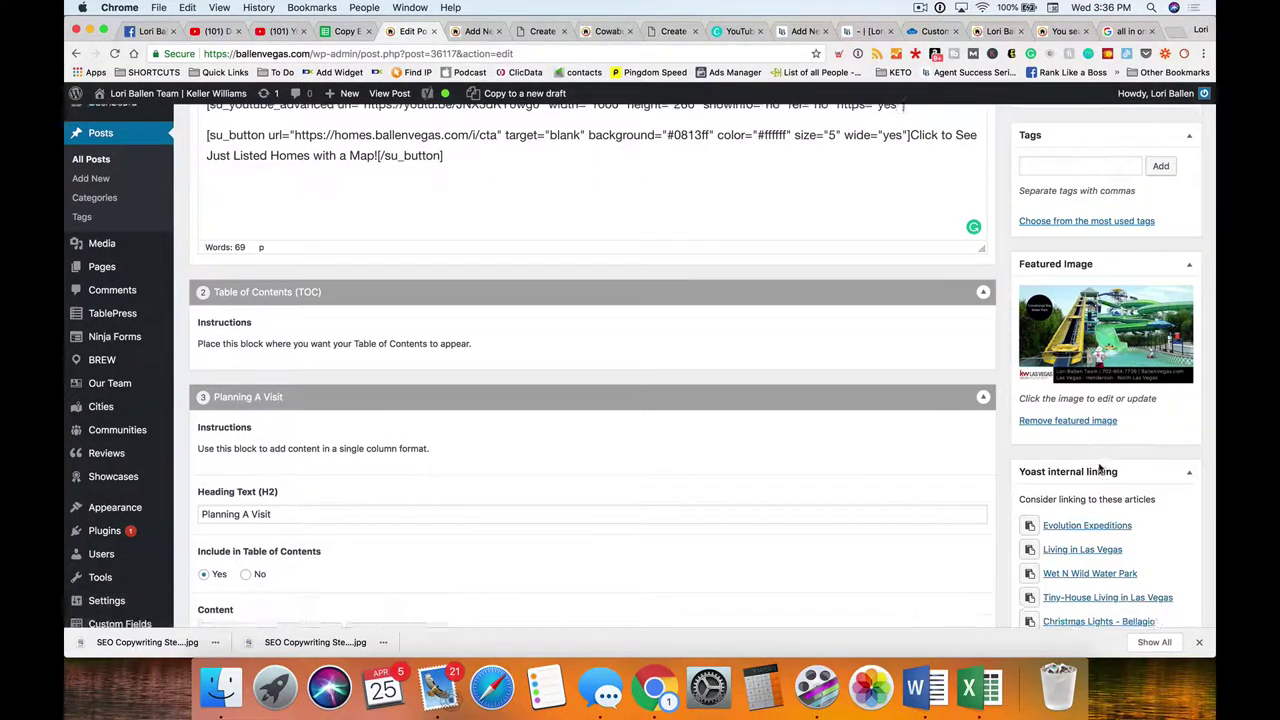
scroll(1103, 410, up, 2)
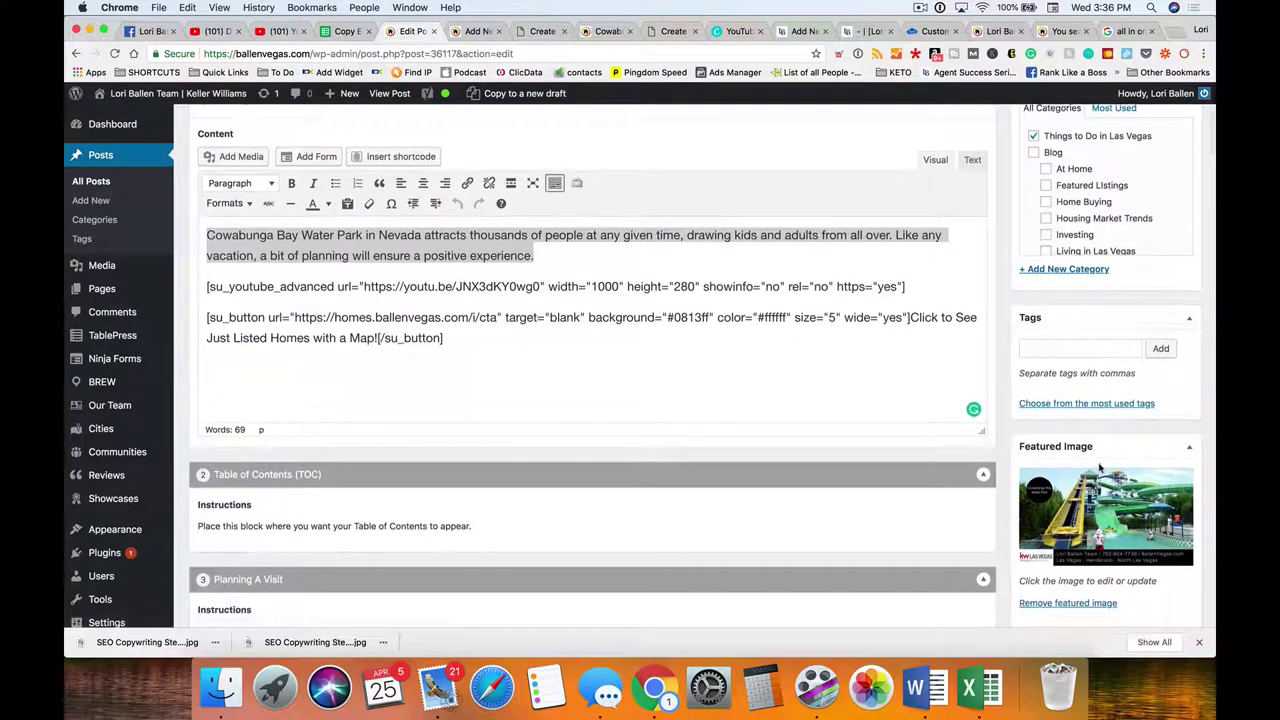
scroll(1159, 472, down, 2)
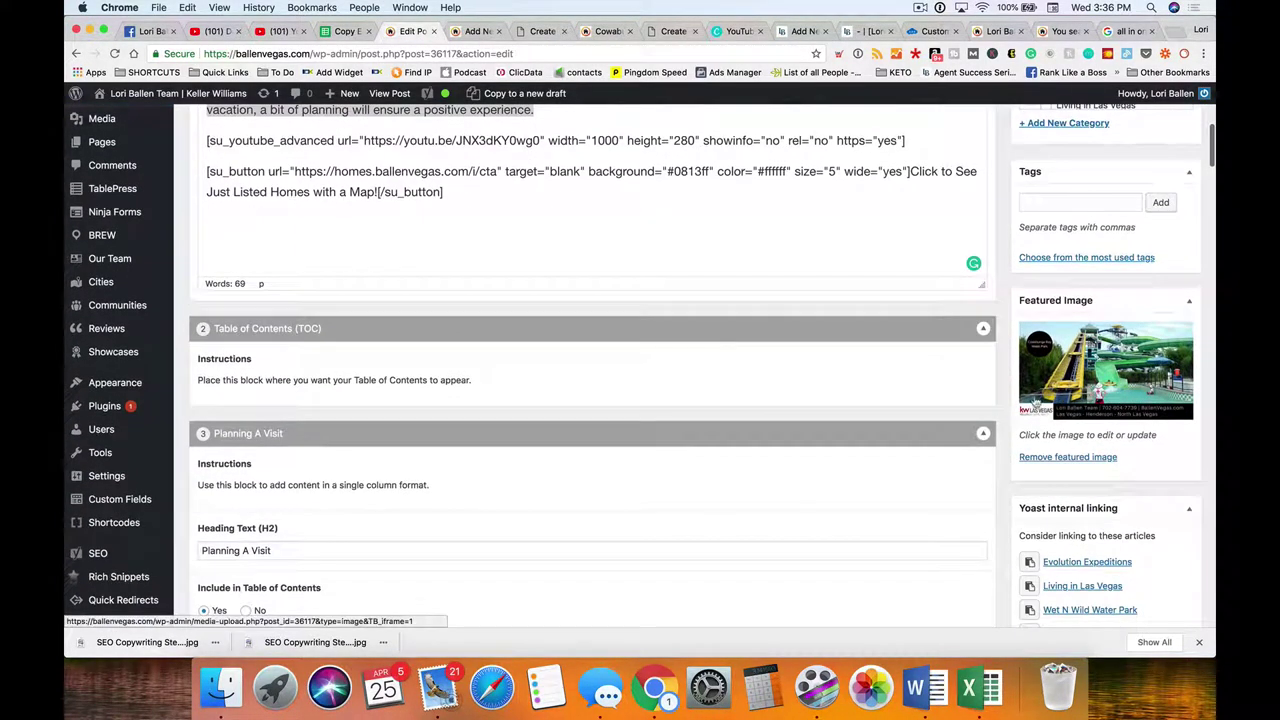
click(1074, 461)
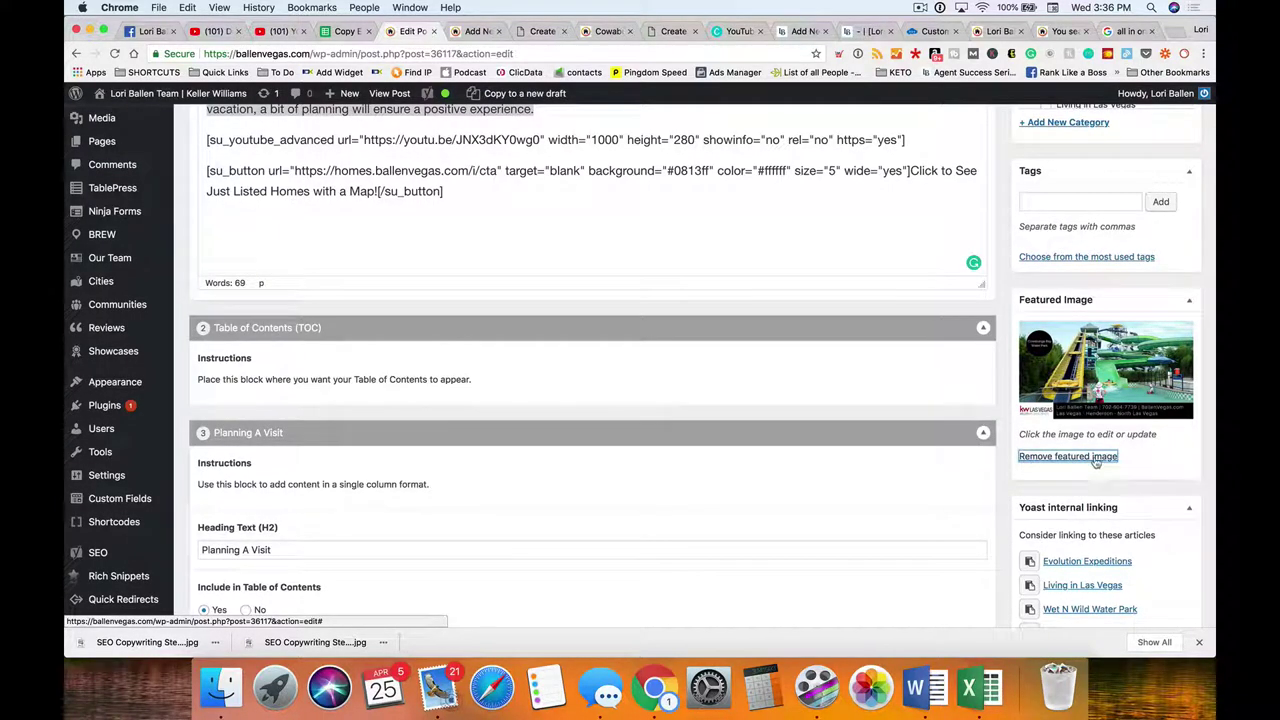
click(1035, 459)
scroll(880, 270, up, 2)
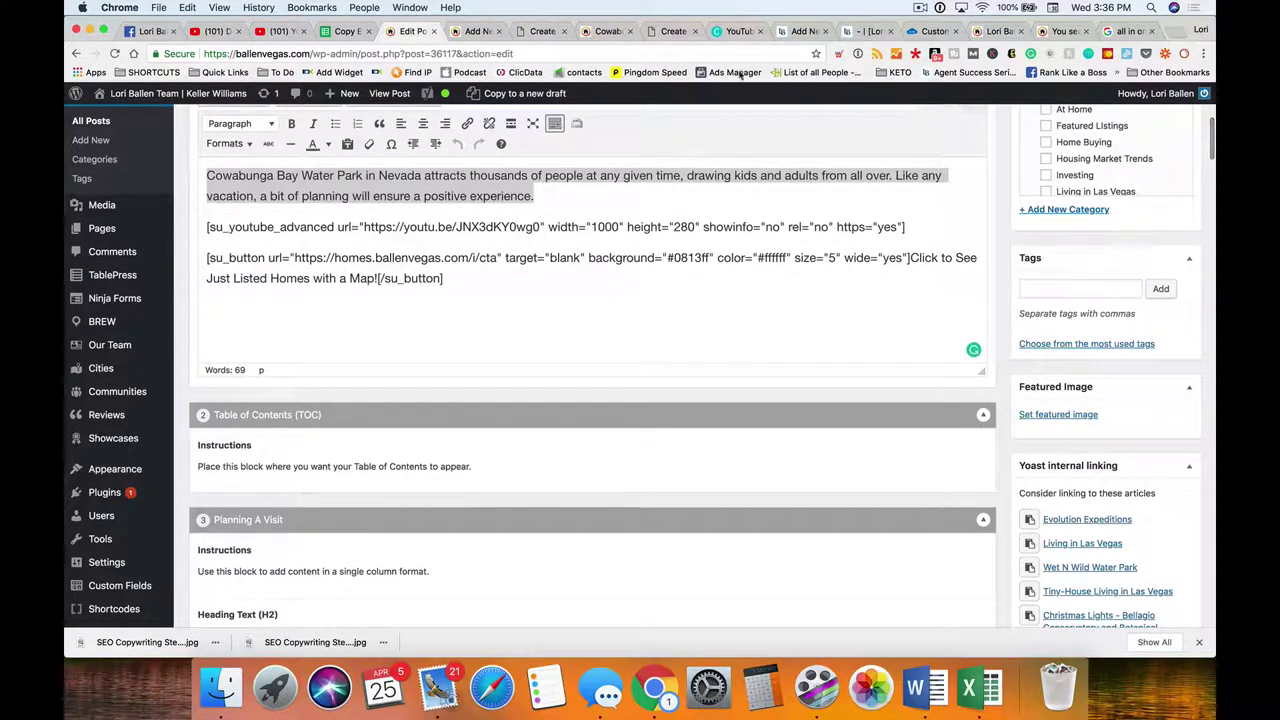
- Close Canva's download notice and open the saved-designs dashboard in a new tab
click(735, 31)
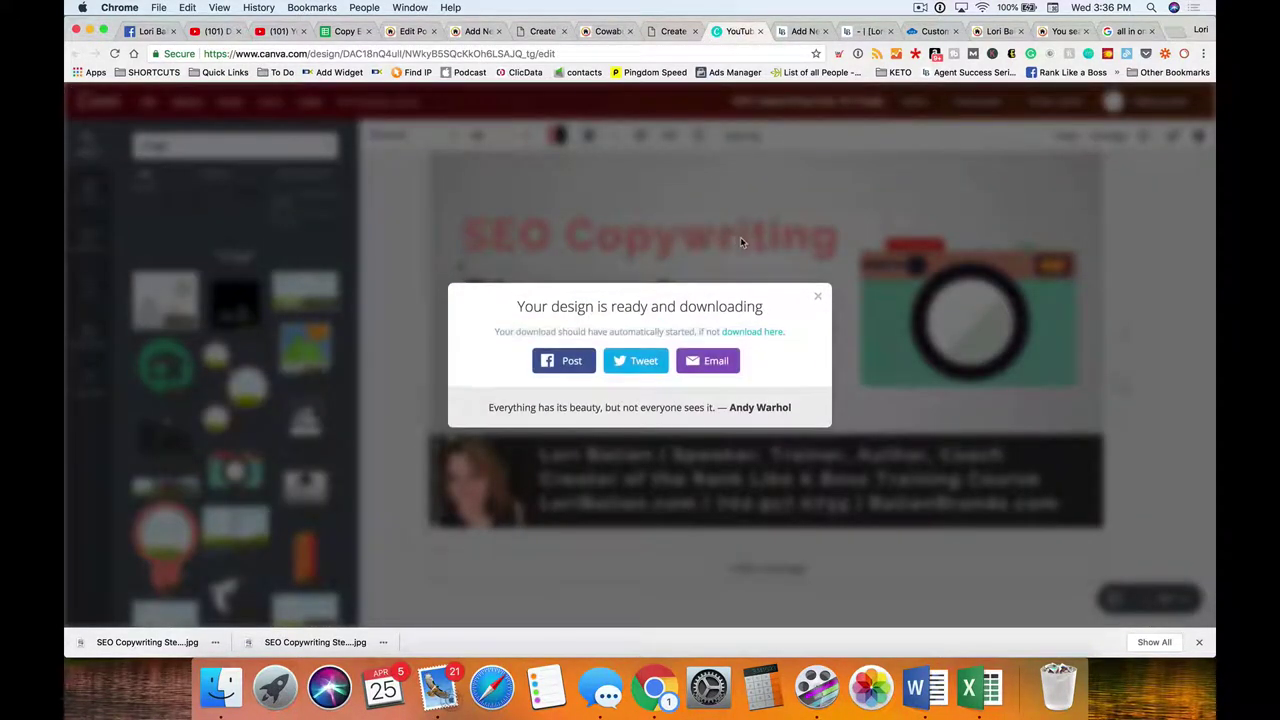
click(820, 298)
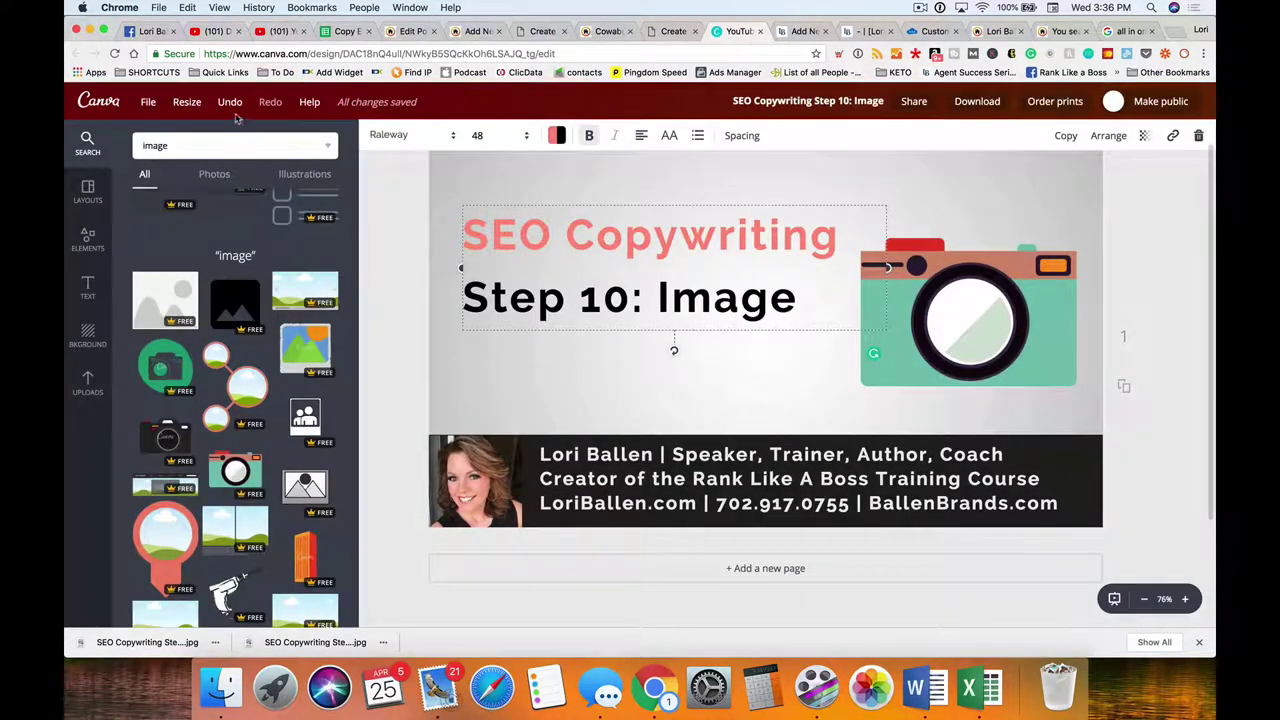
right_click(107, 106)
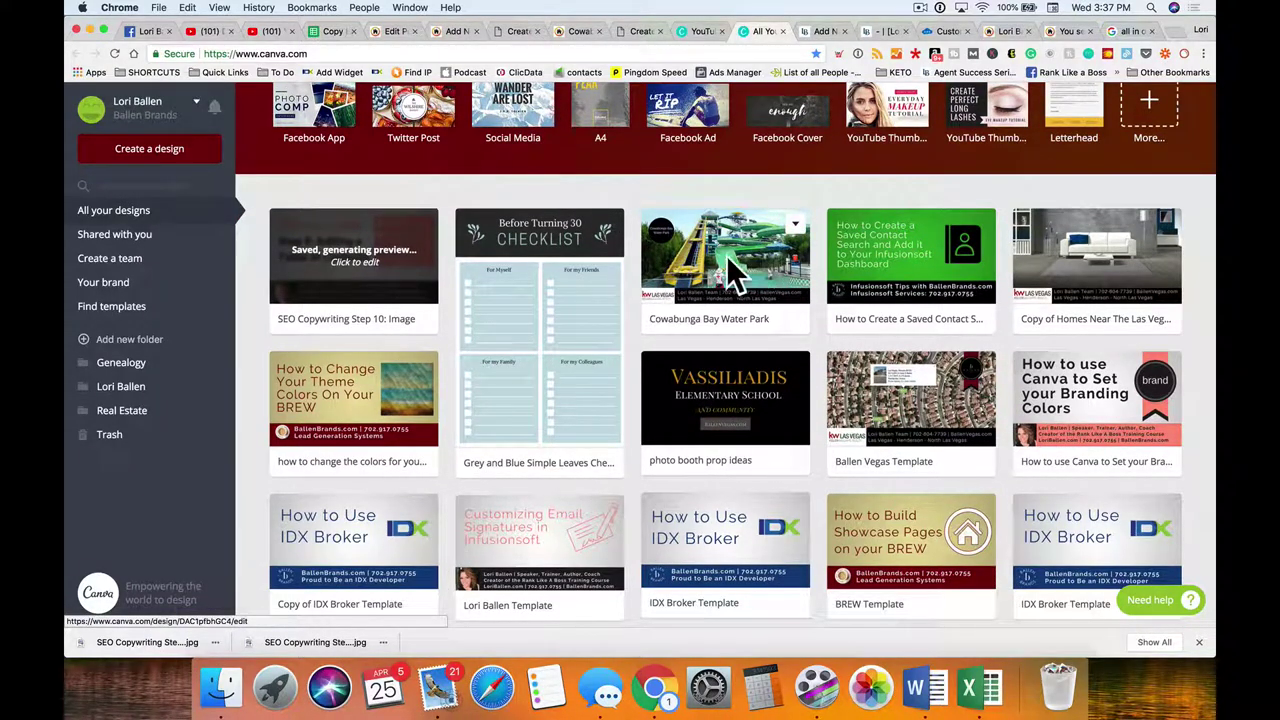
scroll(745, 345, down, 2)
scroll(760, 345, down, 4)
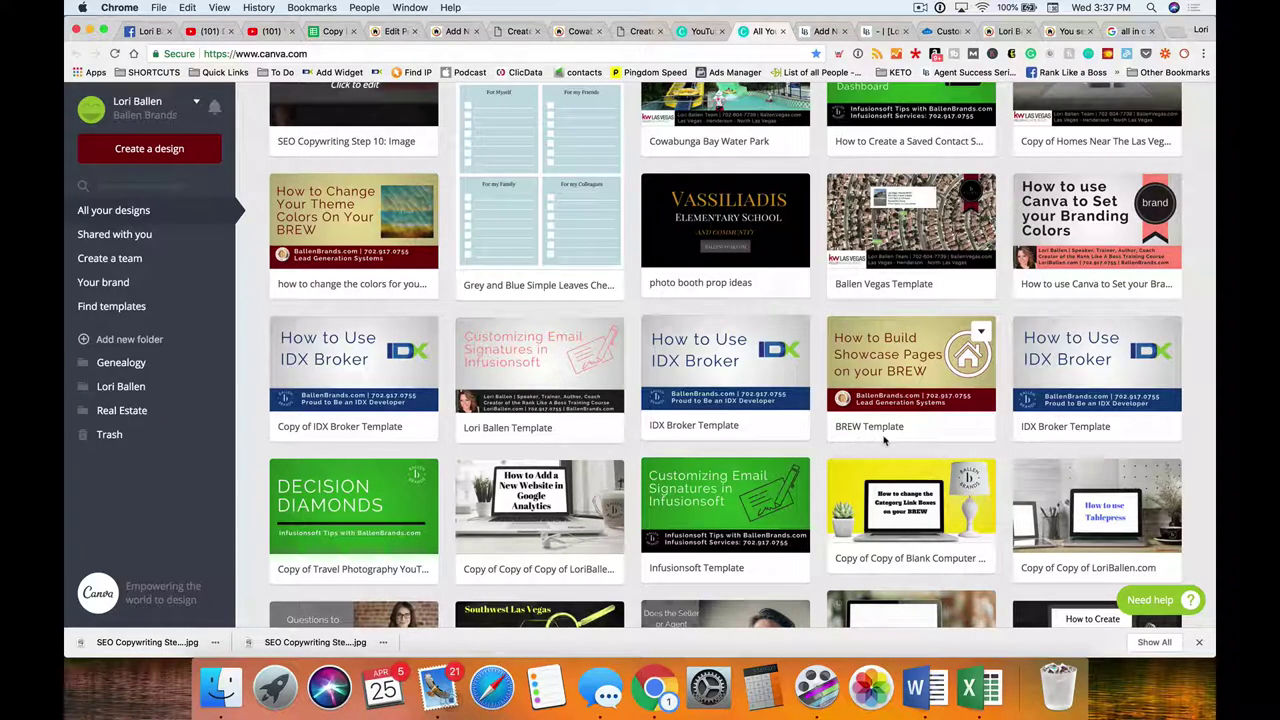
scroll(879, 441, down, 3)
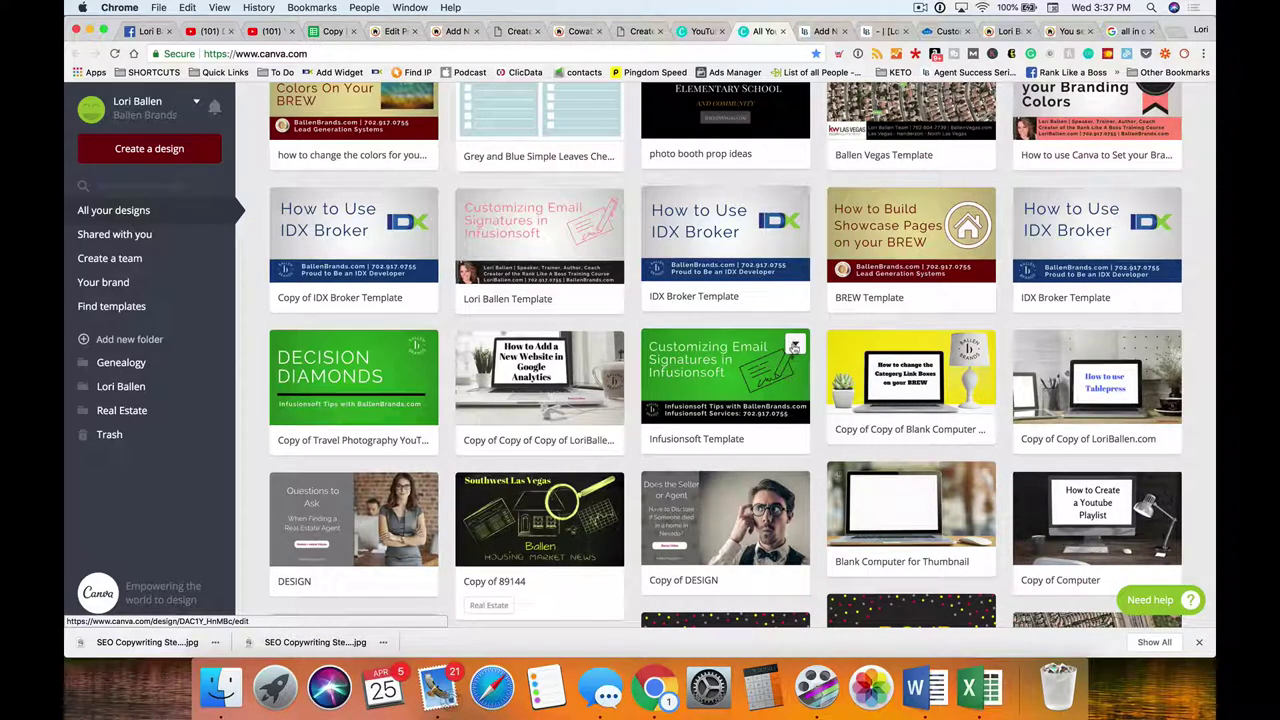
- Make a copy of the Infusionsoft Template design
click(795, 345)
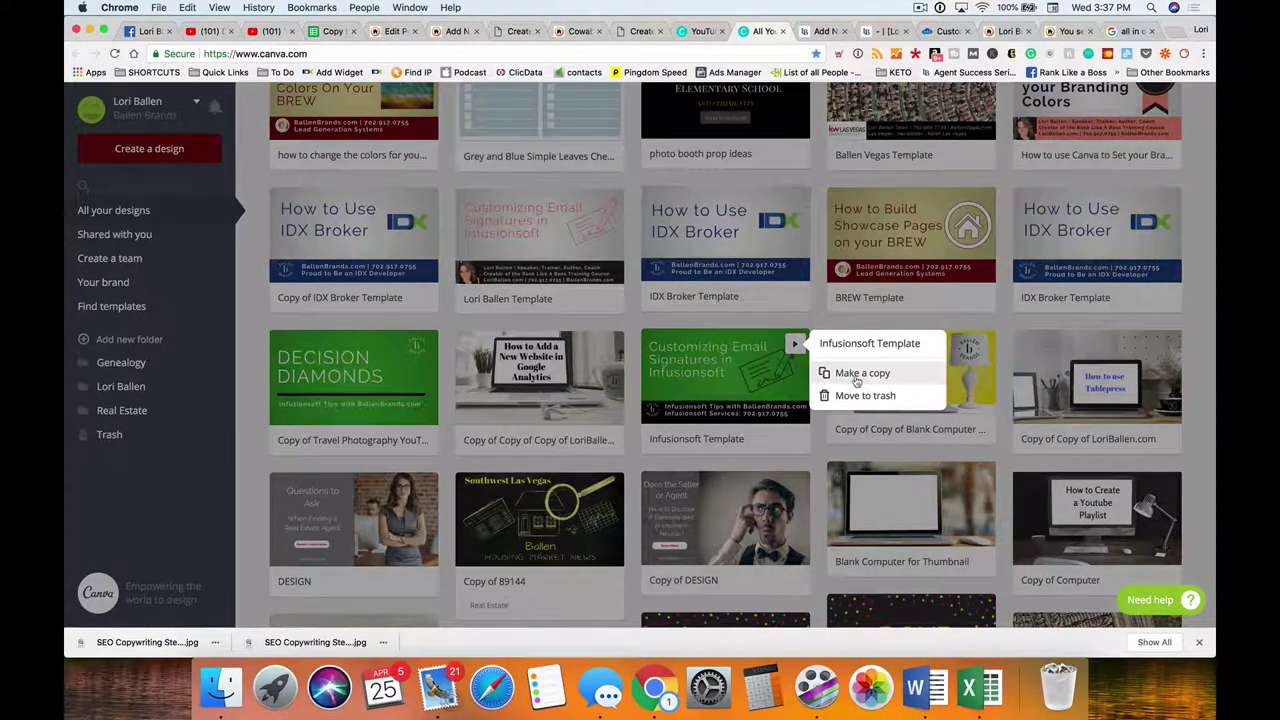
click(858, 374)
scroll(856, 381, up, 5)
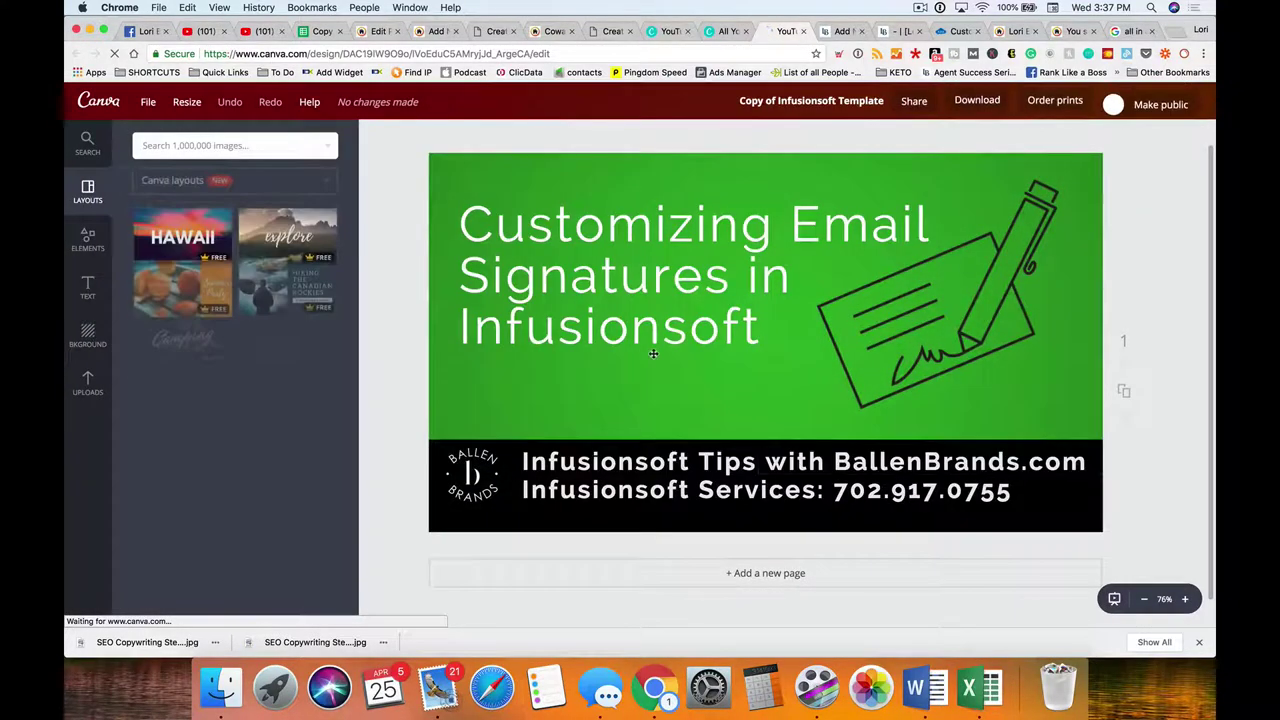
- Replace the title text with 'Keeping a Record of Communication'
click(766, 335)
drag(766, 335, 460, 224)
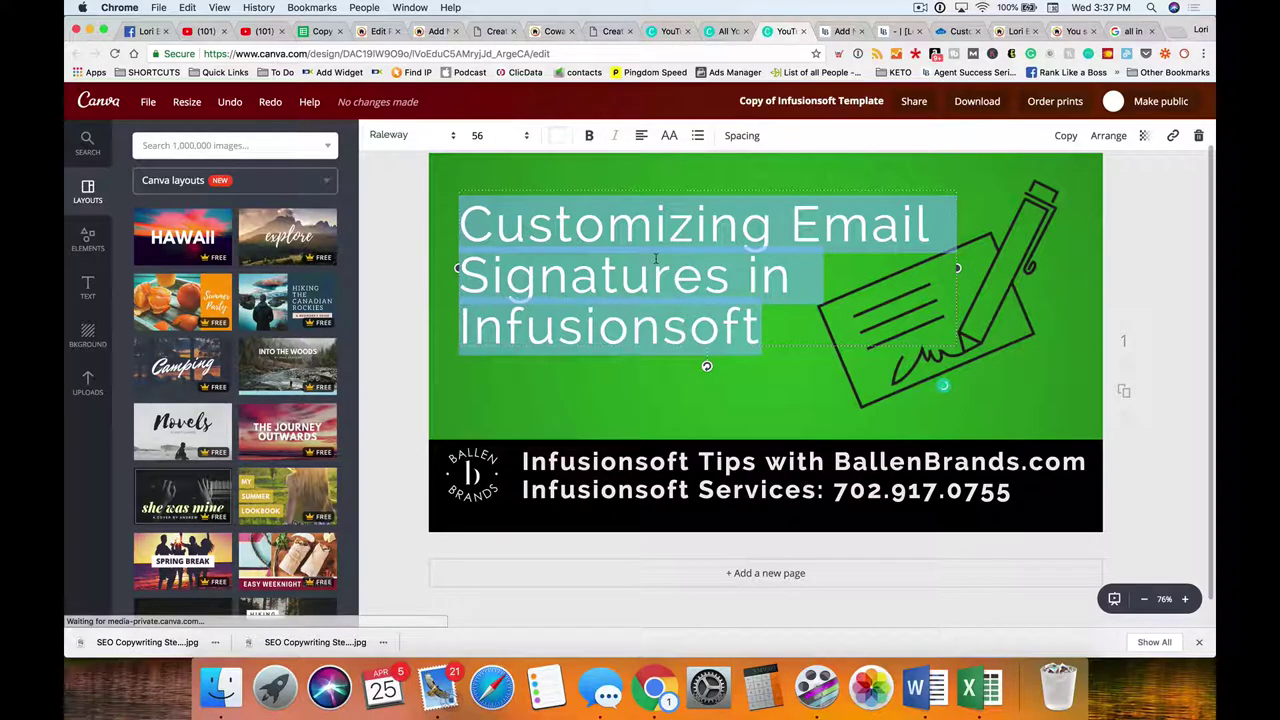
text(Kee)
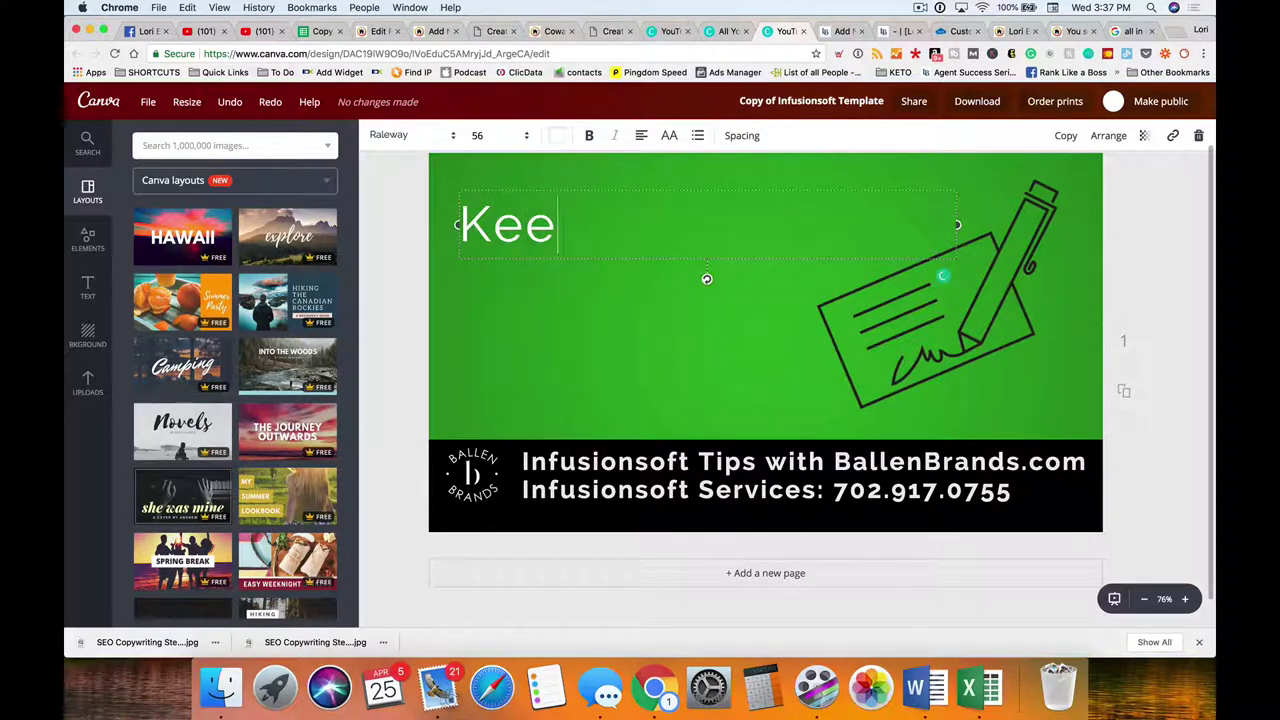
text(ping a Recor)
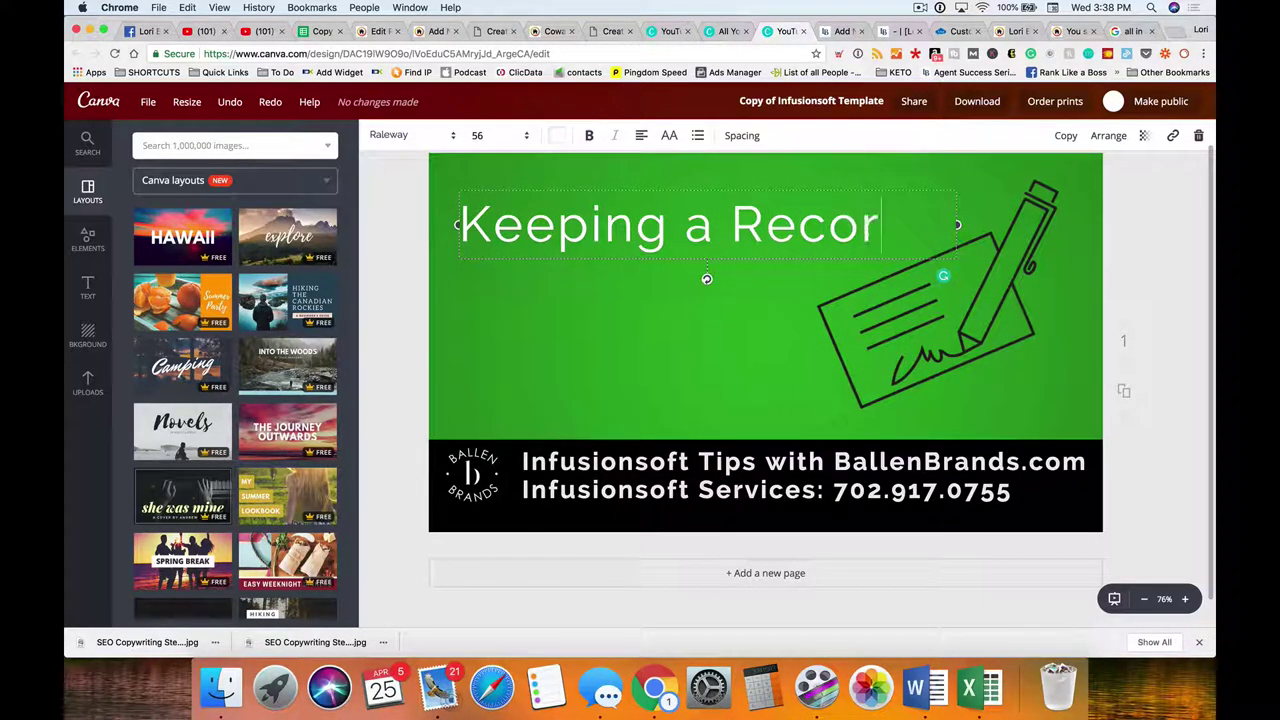
text(d of Communication)
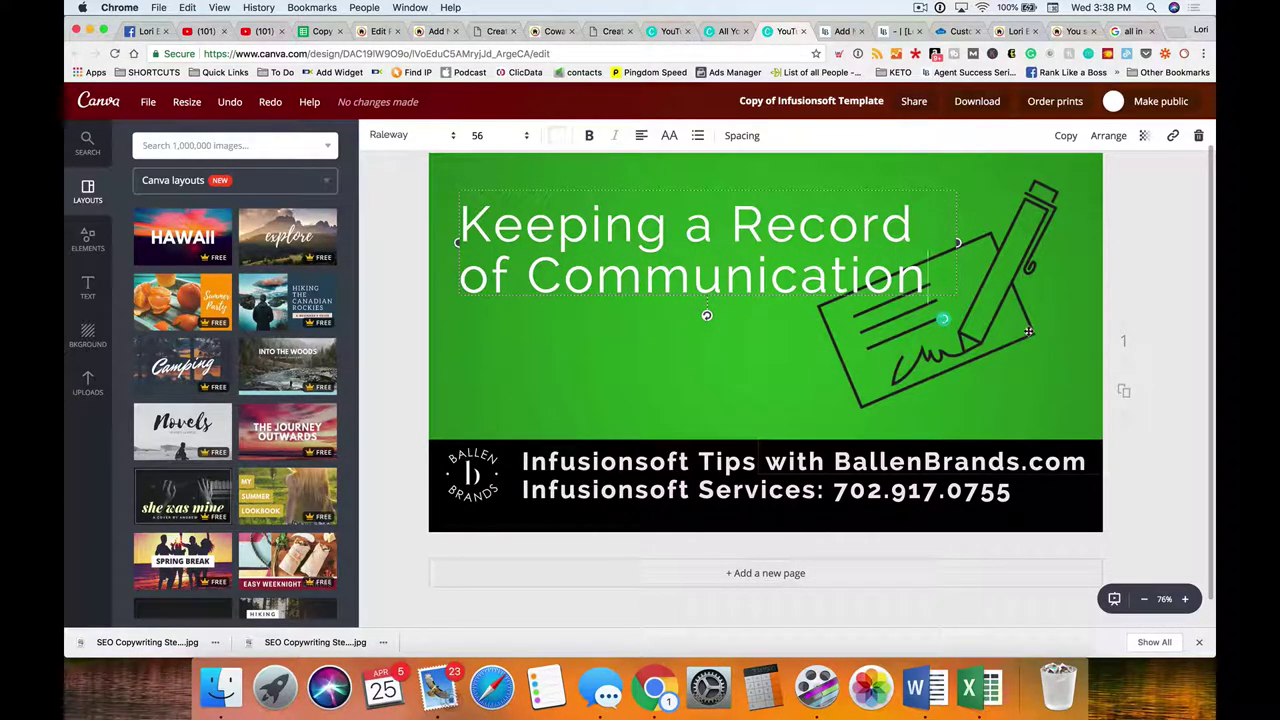
- Delete the pen-and-paper graphic and set the title to font size 48
click(1022, 305)
key(Delete)
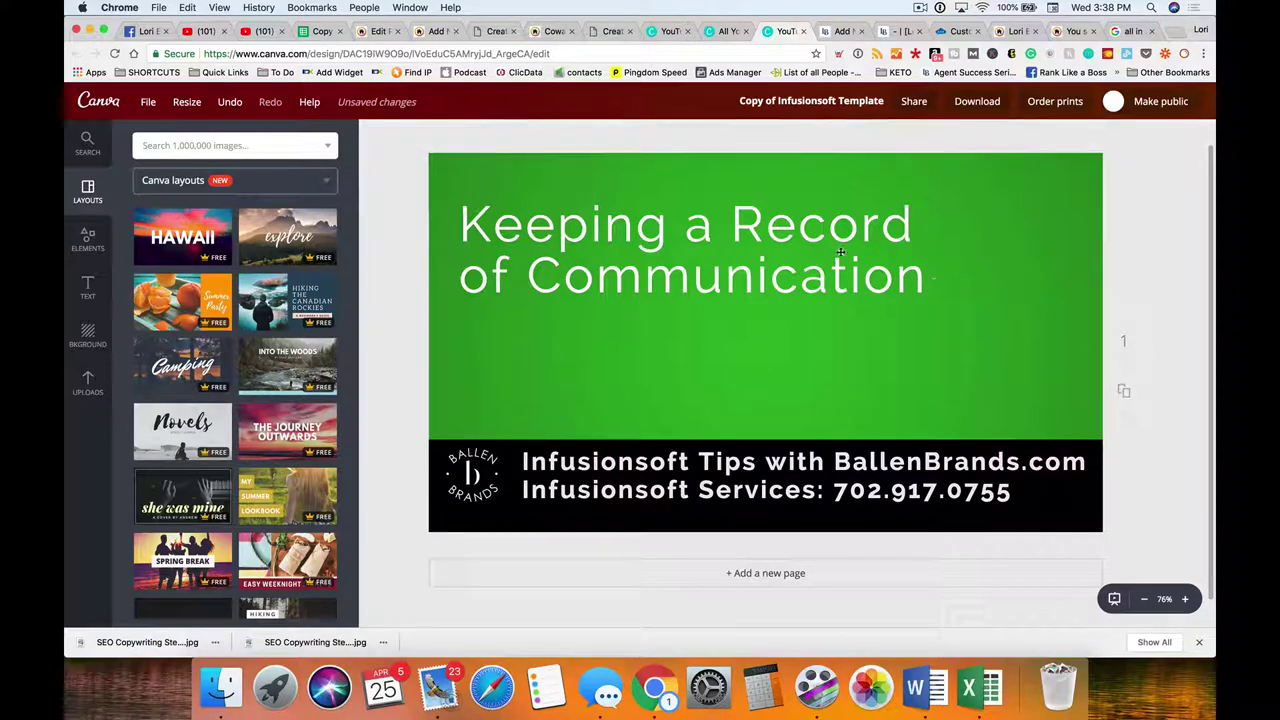
drag(958, 243, 797, 223)
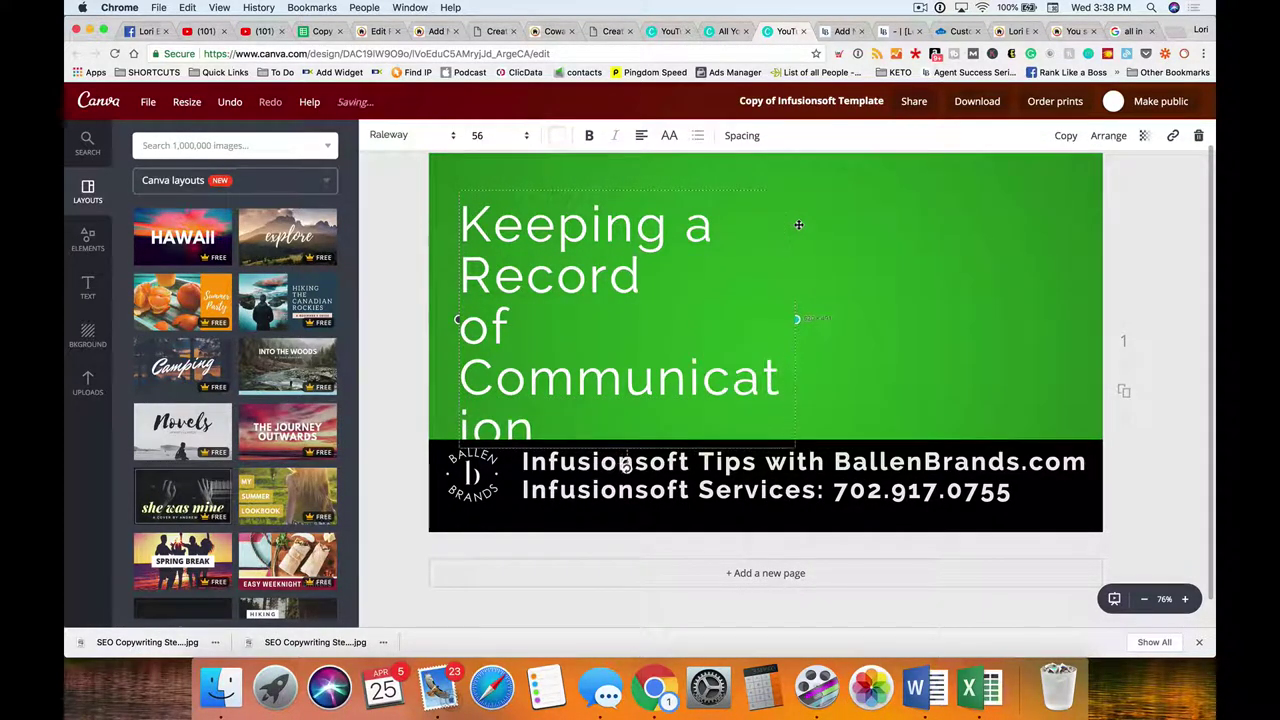
key(super+a)
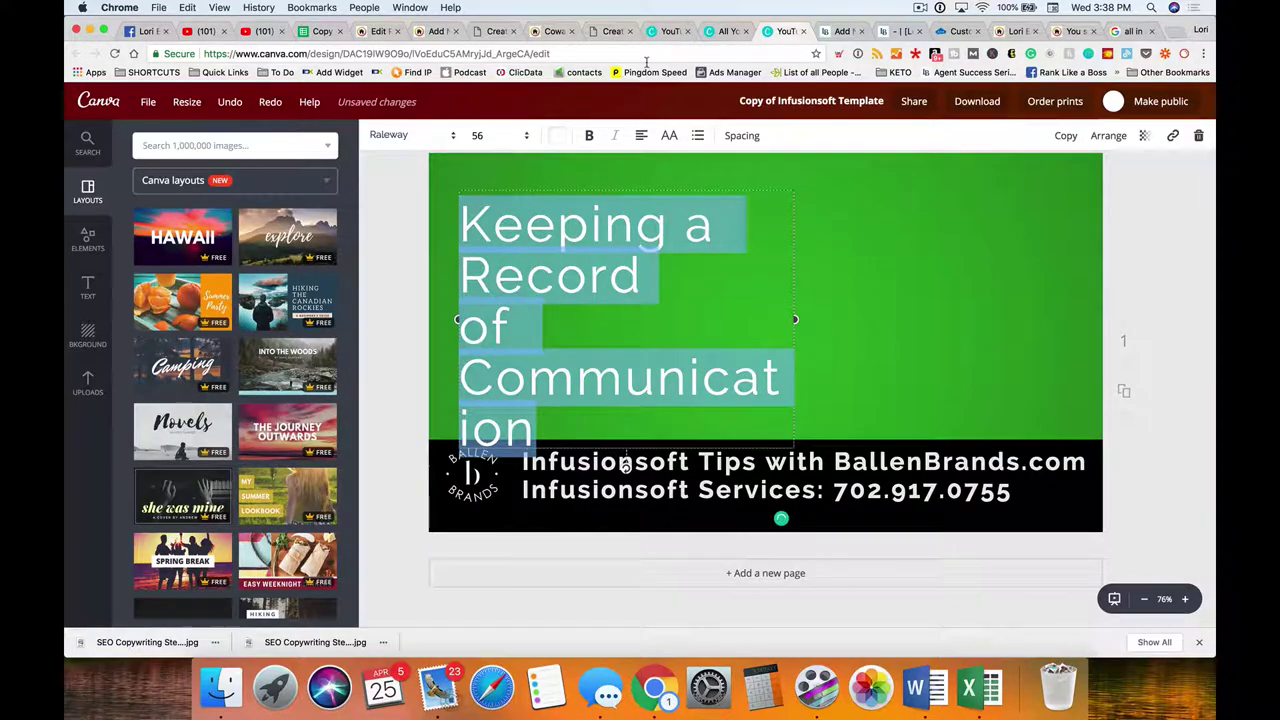
click(477, 140)
click(486, 314)
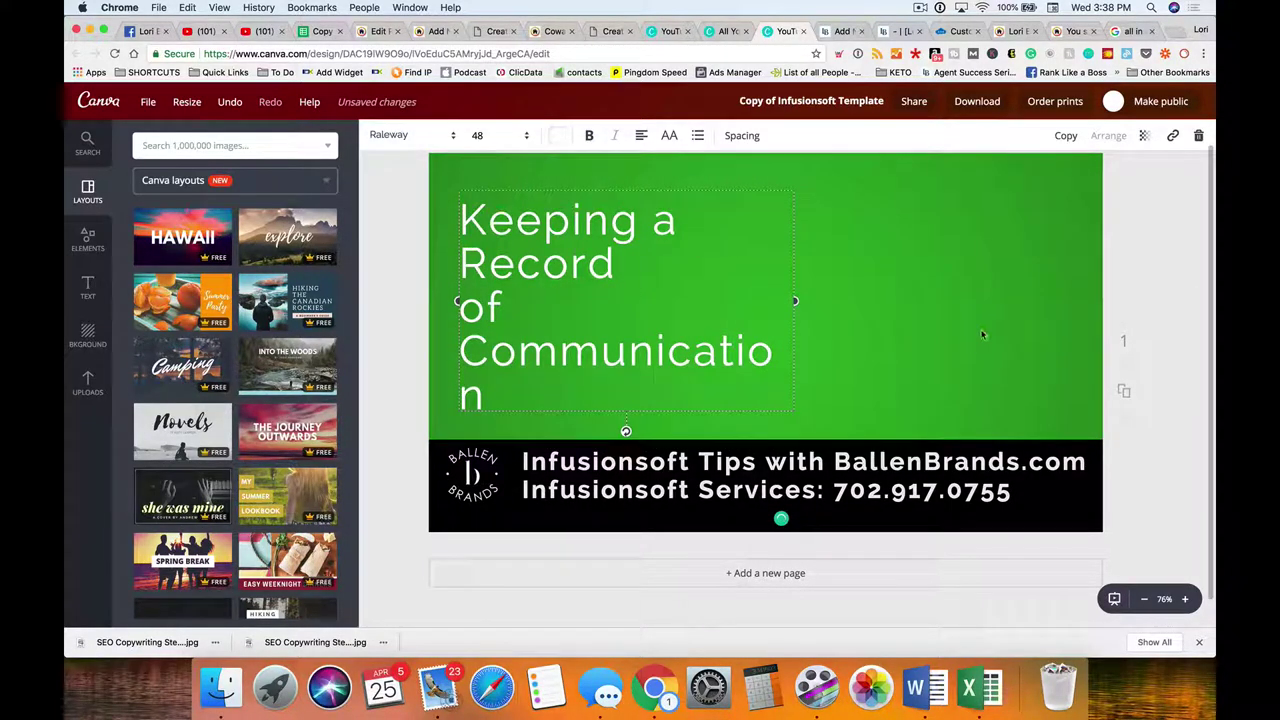
drag(796, 300, 871, 302)
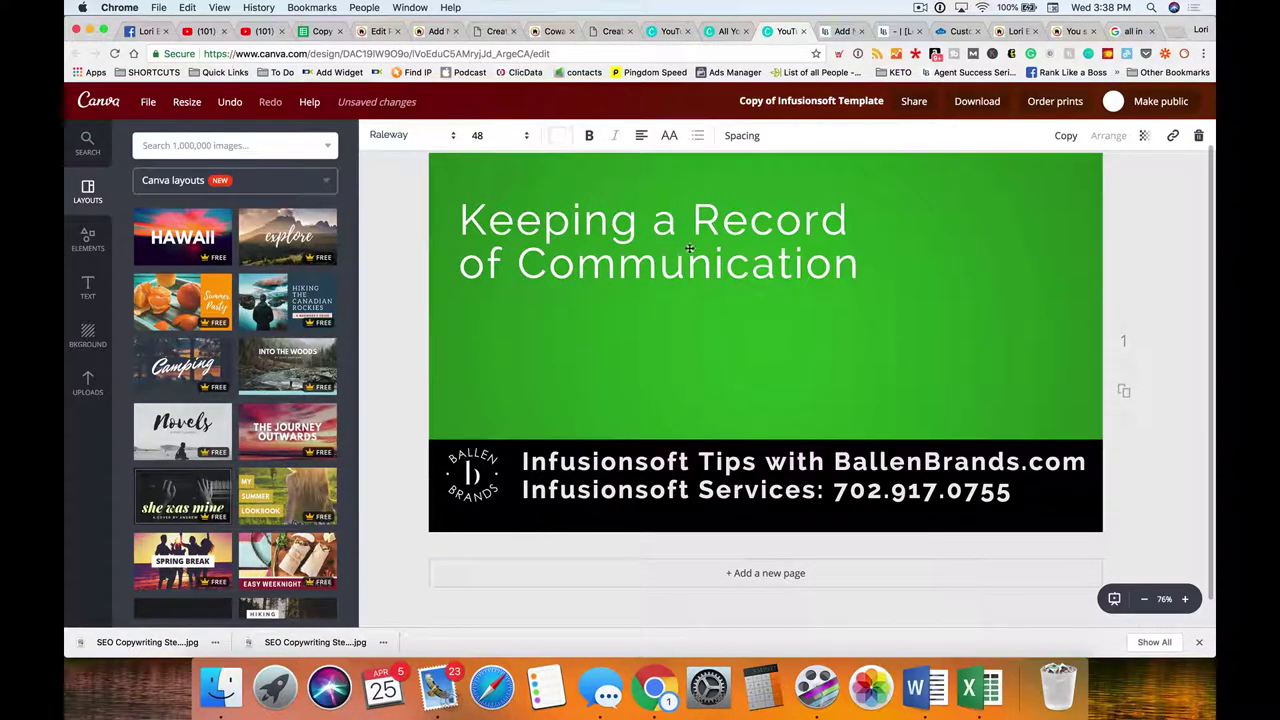
- Raise the title's line height to 1.54
click(740, 135)
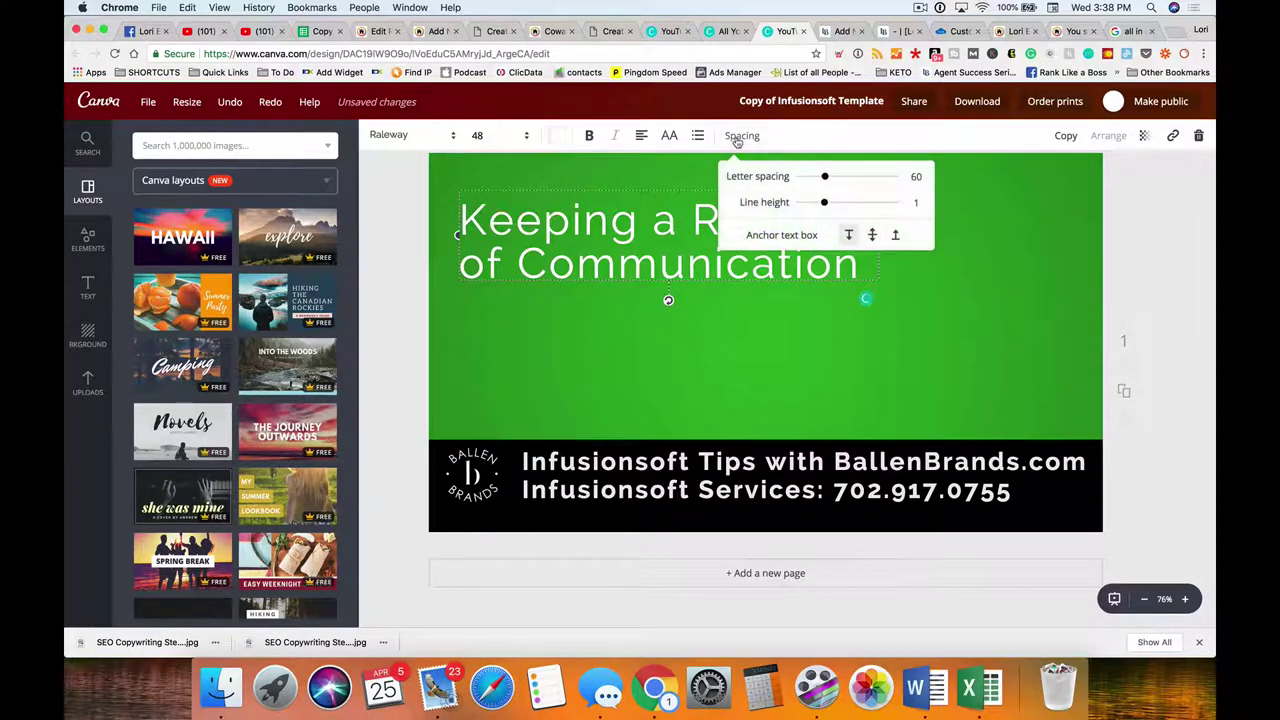
drag(824, 204, 849, 204)
click(829, 318)
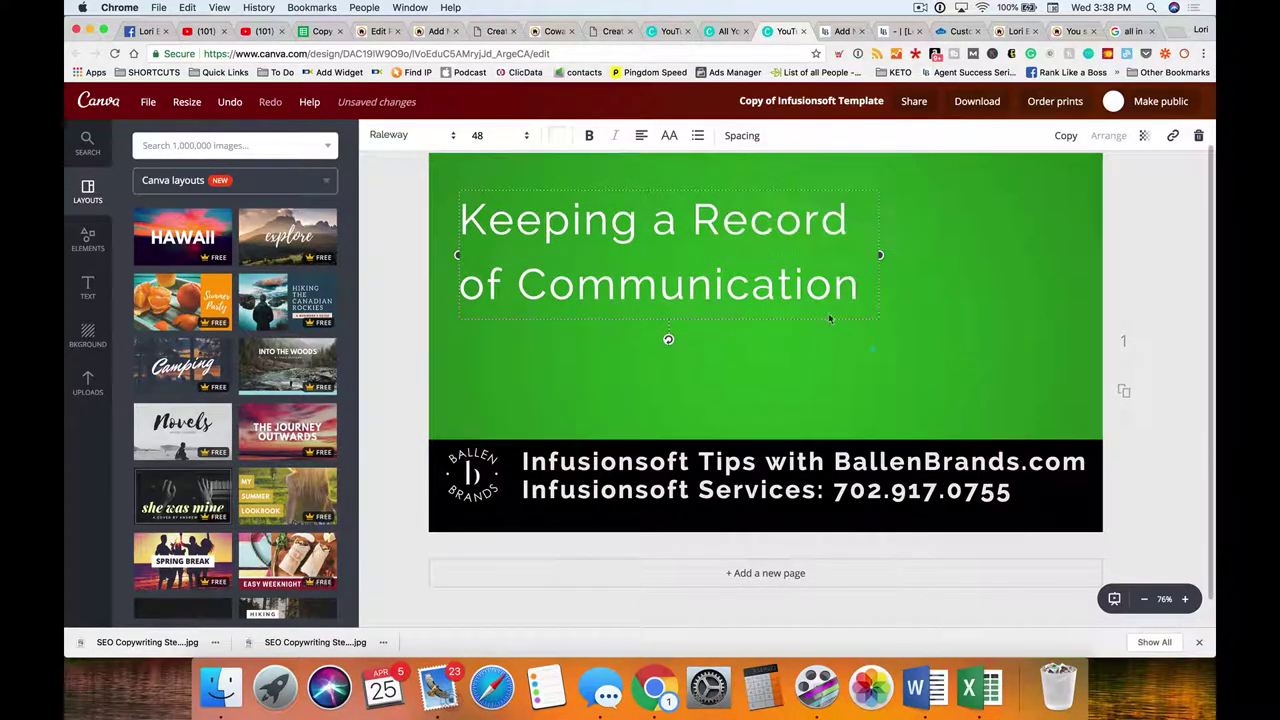
key(Escape)
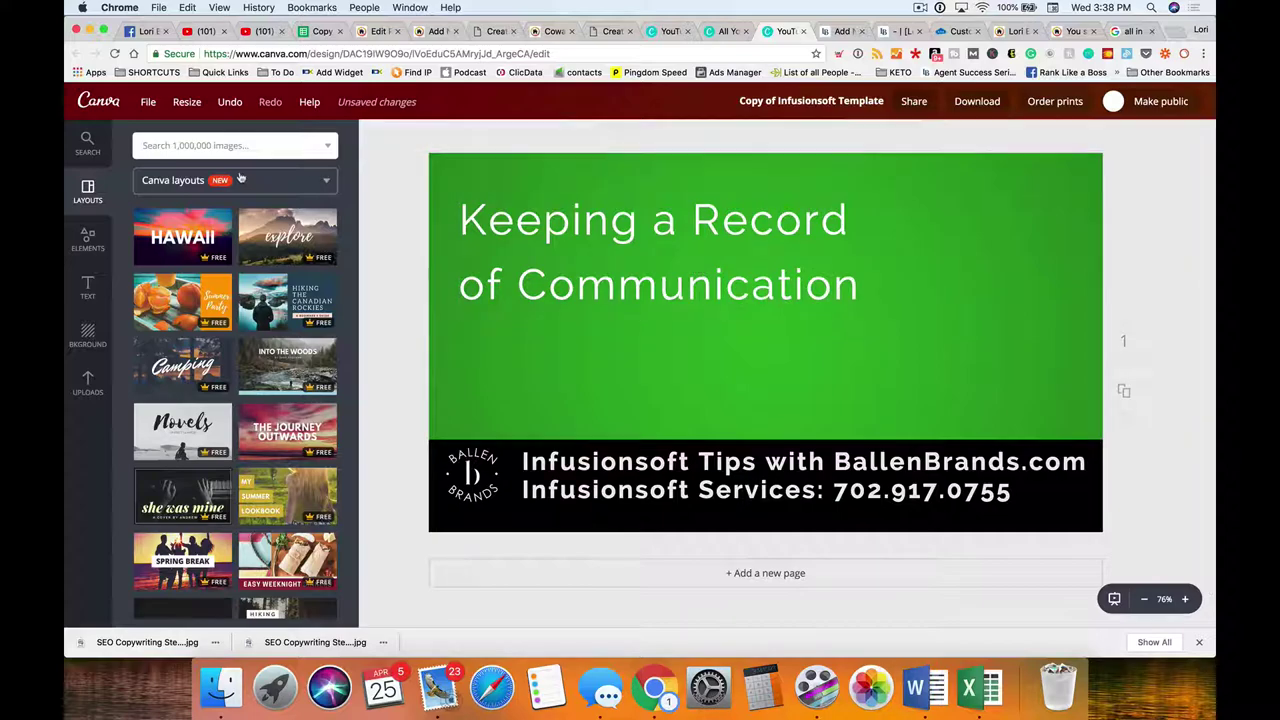
- Search free 'communication' images and place the white speech-bubble graphic on the design
click(205, 145)
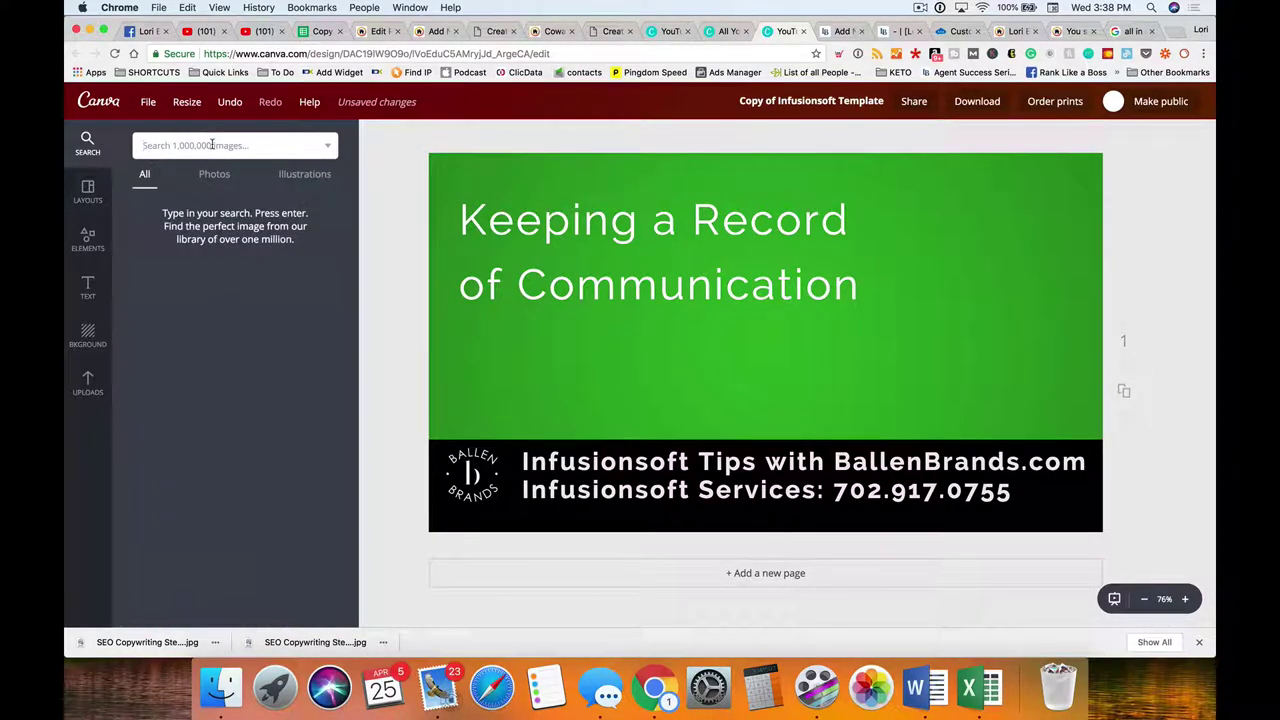
text(com)
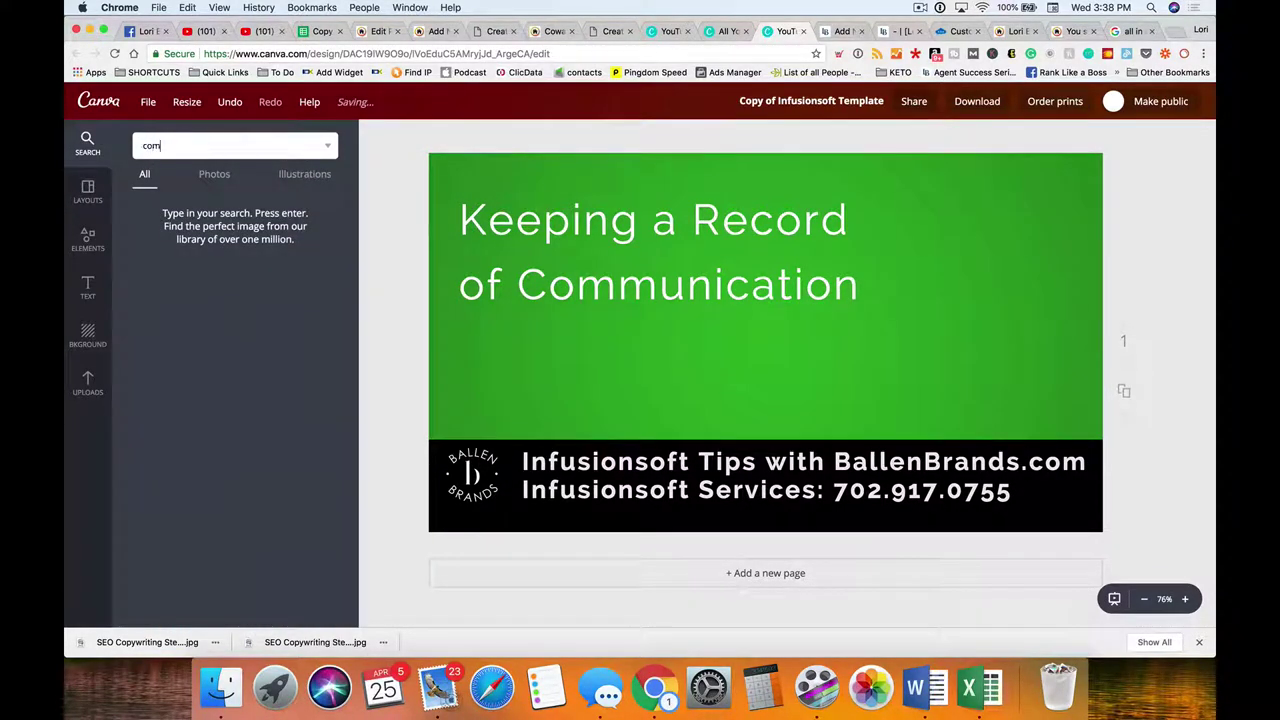
text(munication)
key(Return)
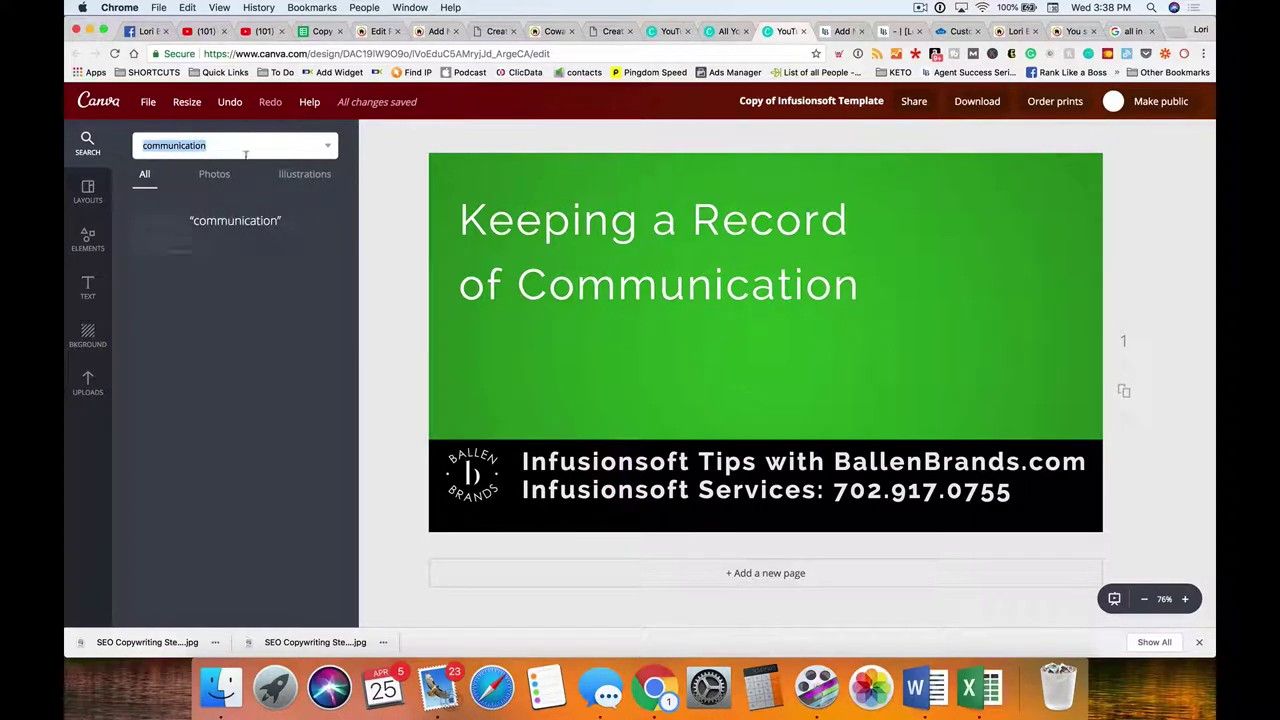
click(329, 147)
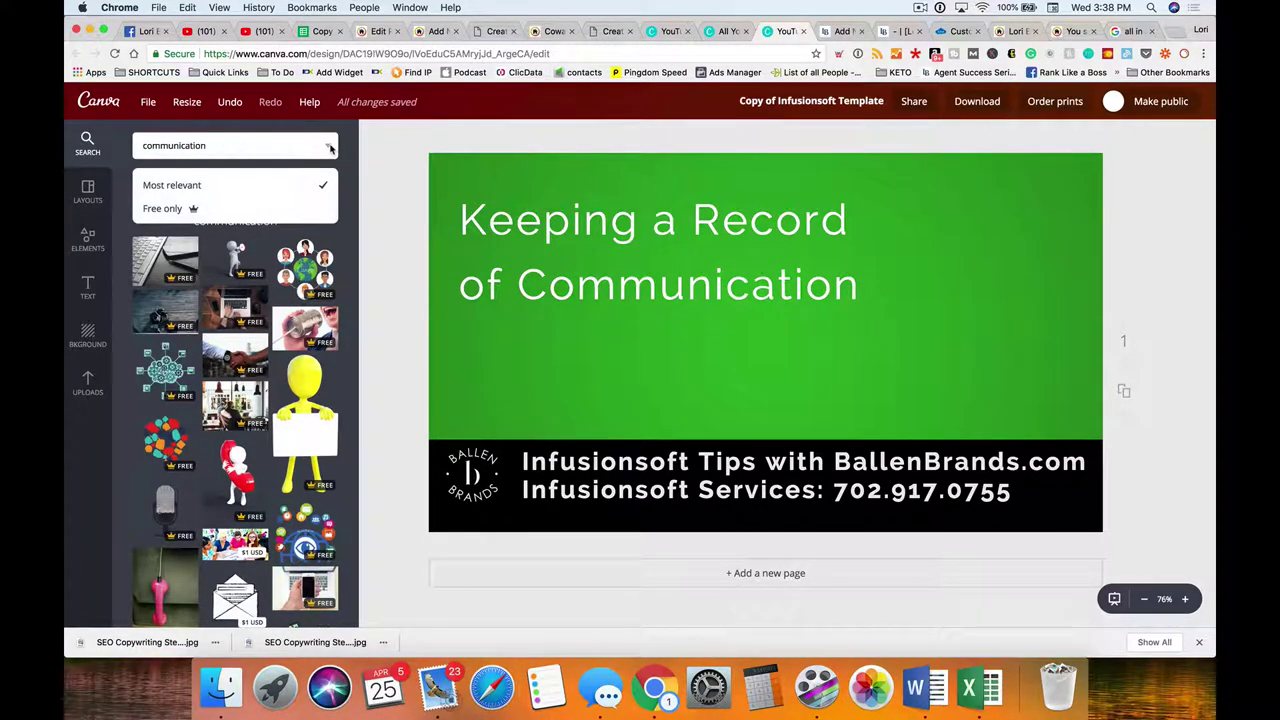
click(186, 208)
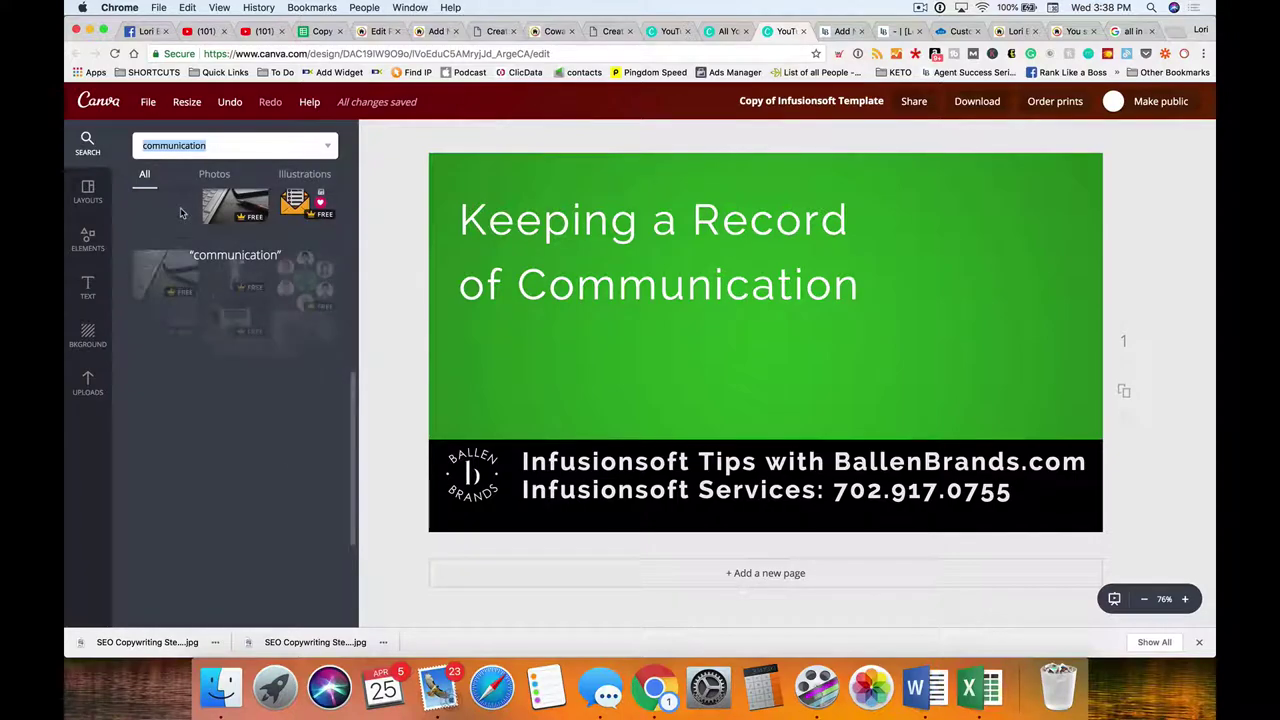
scroll(250, 272, down, 1)
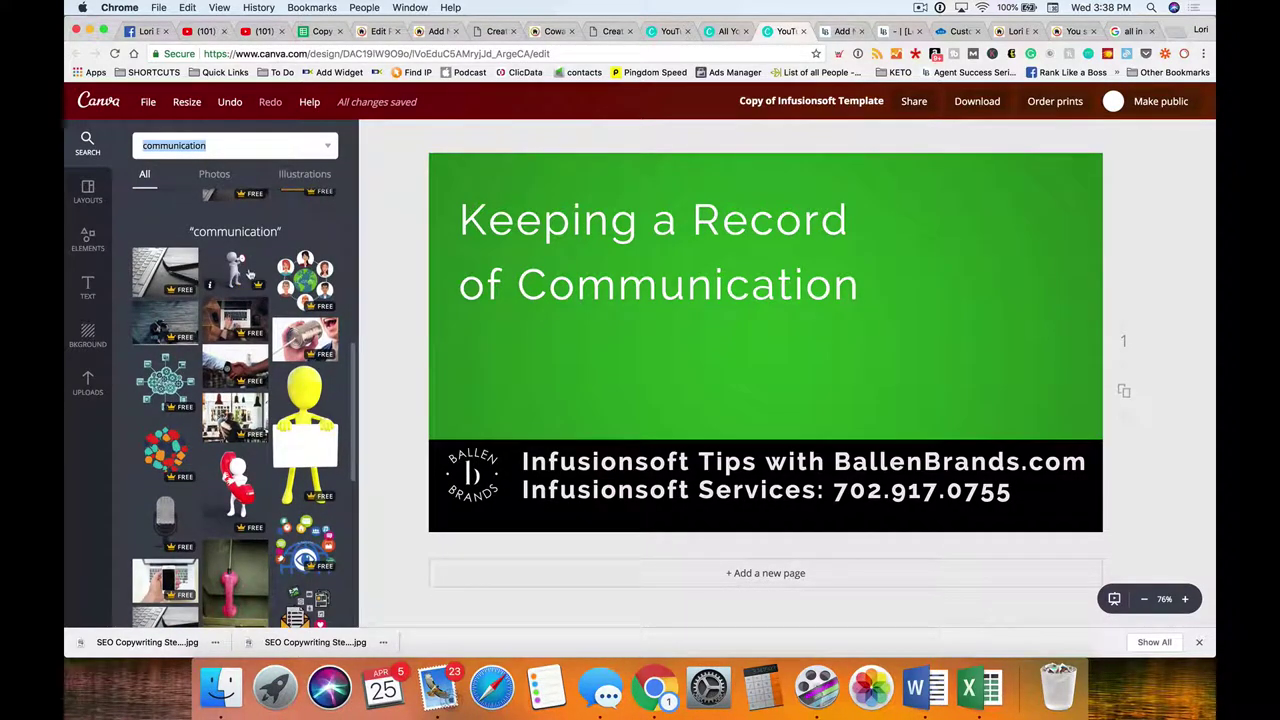
scroll(326, 402, down, 6)
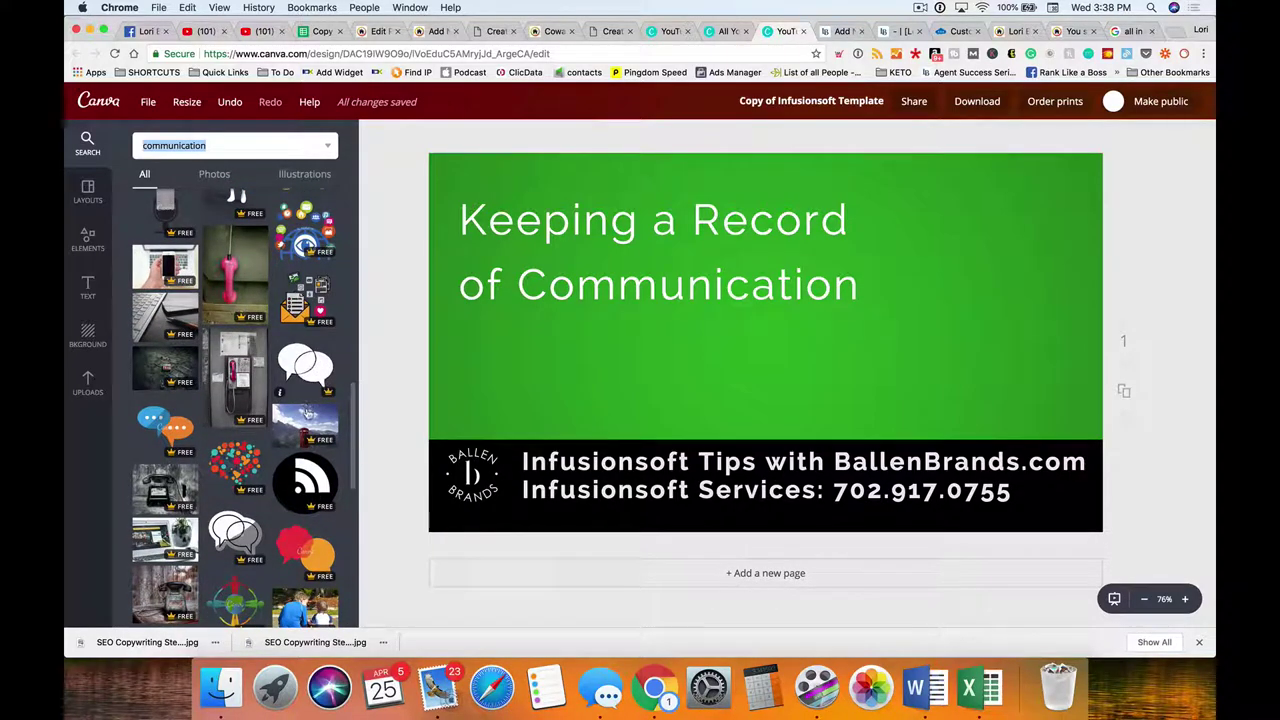
drag(305, 365, 921, 238)
- Shrink the speech bubble, move it beside the title, and reduce the title to size 42
drag(1109, 470, 994, 357)
drag(899, 168, 974, 226)
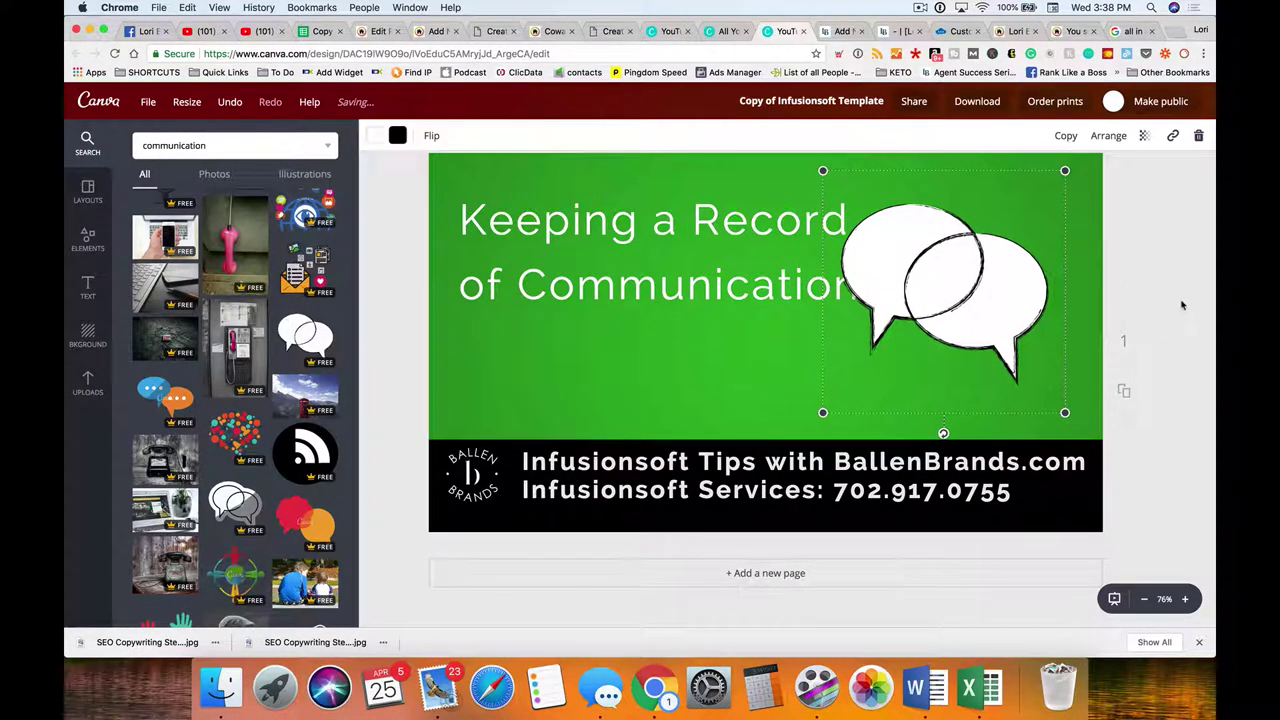
click(871, 267)
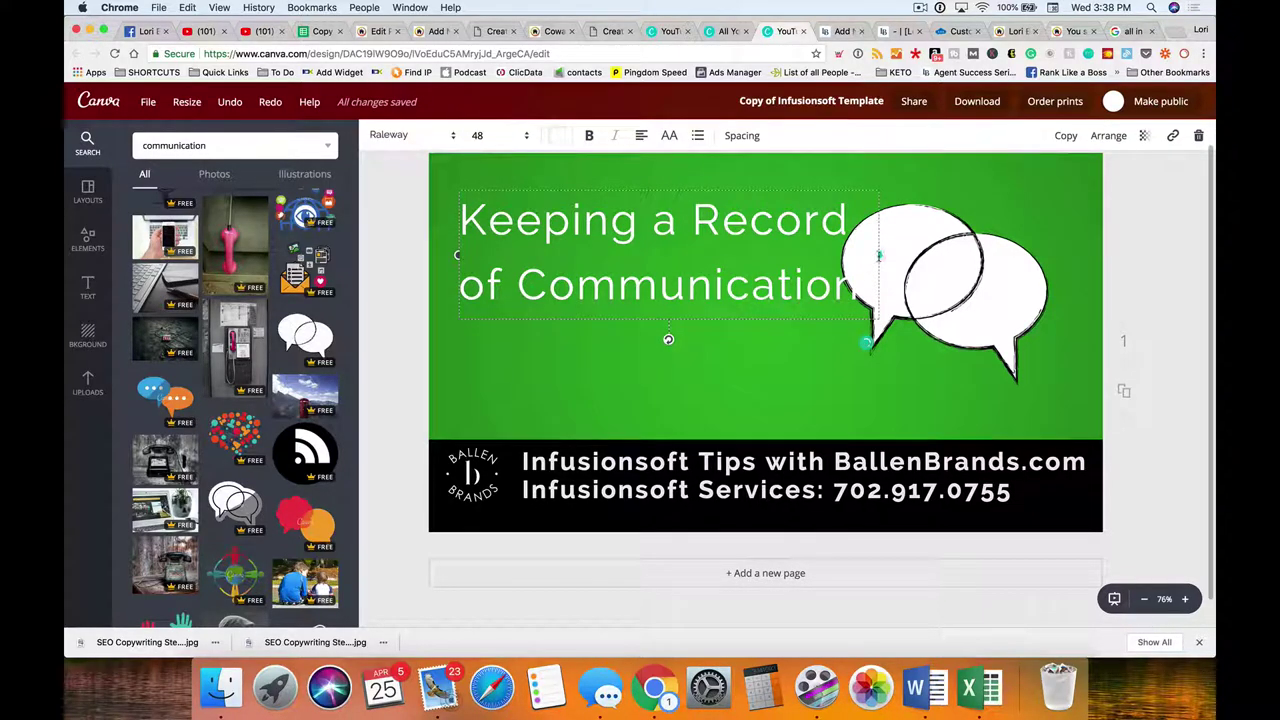
drag(881, 256, 828, 260)
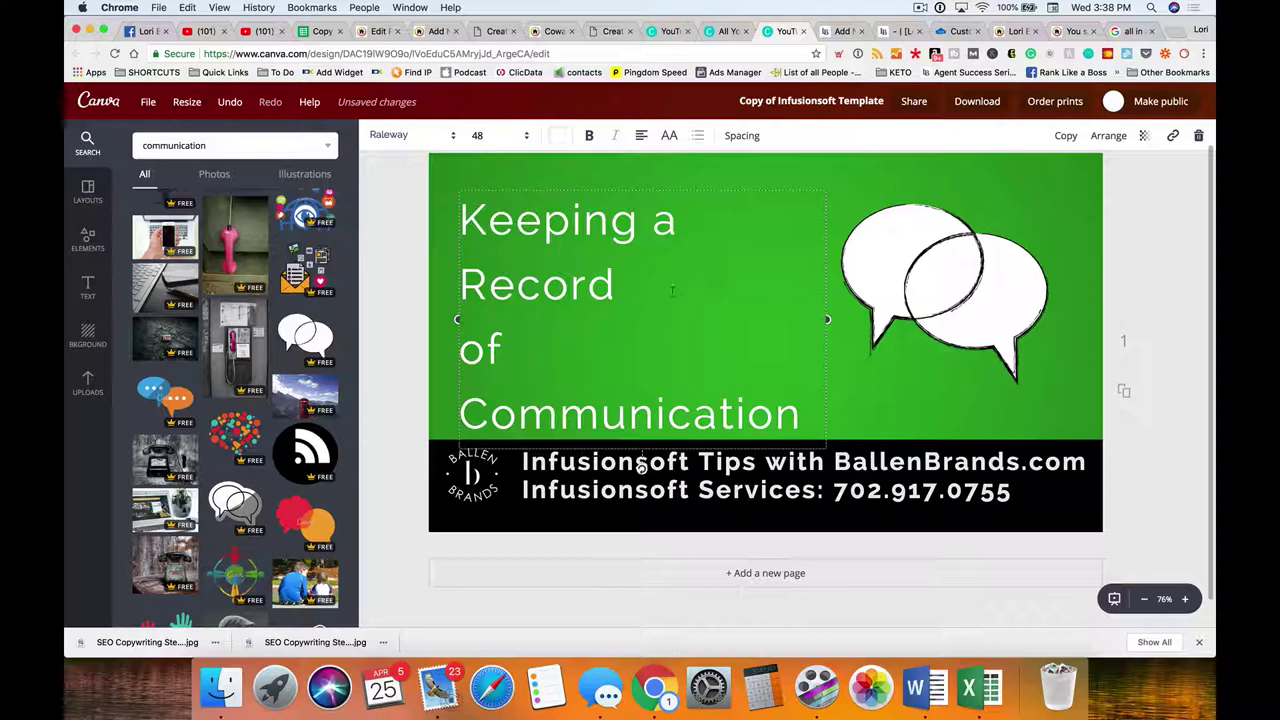
key(super+a)
click(500, 136)
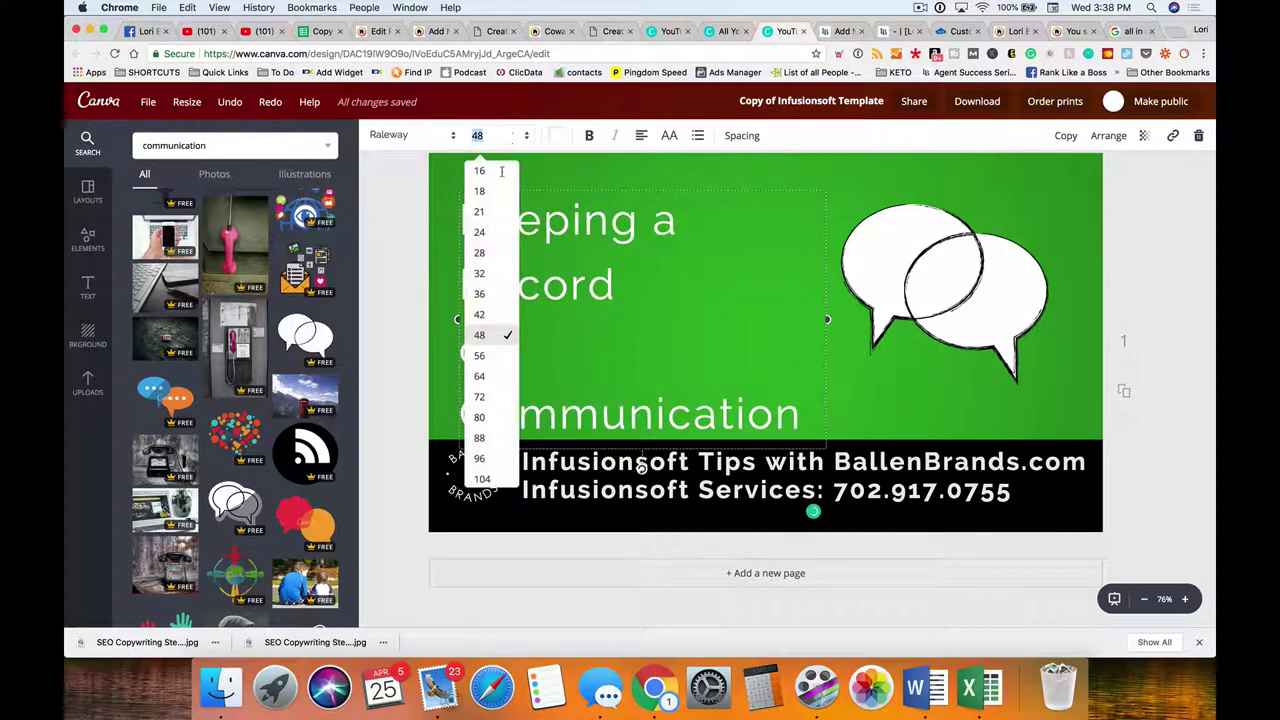
click(480, 314)
click(1166, 318)
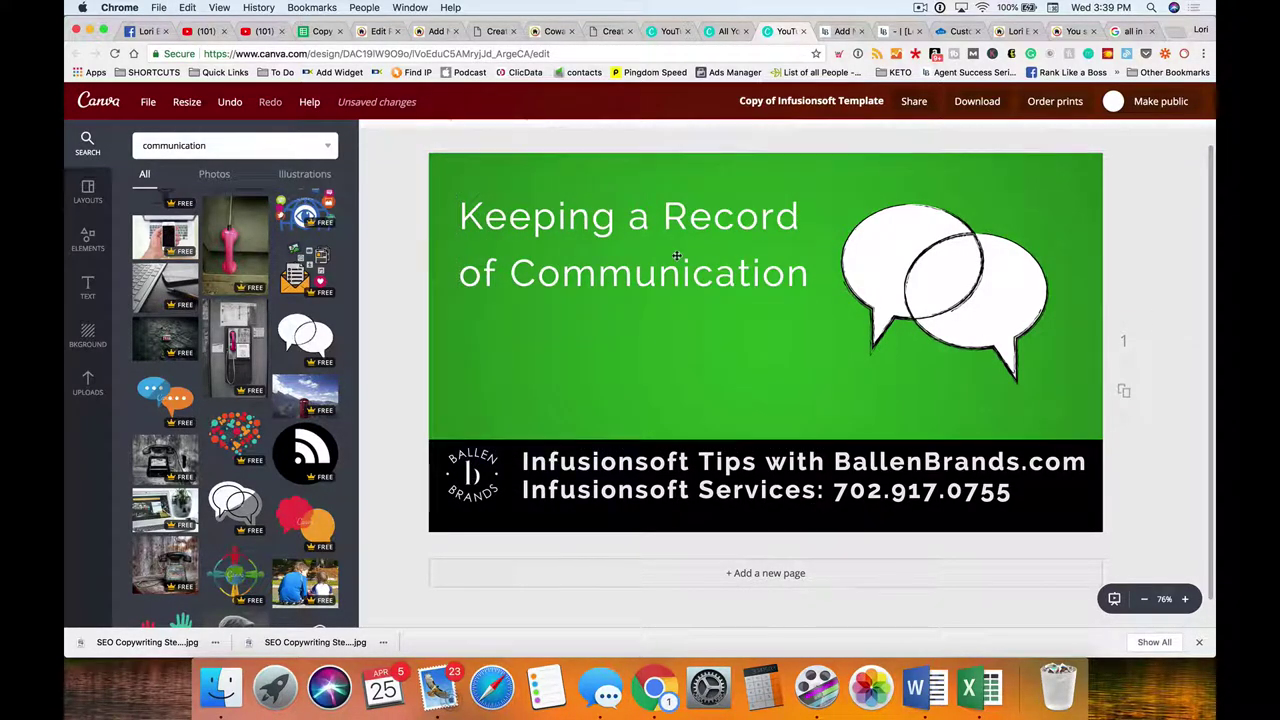
- Break the title into 'Keeping a / Record of / Communication' lines
drag(676, 256, 684, 275)
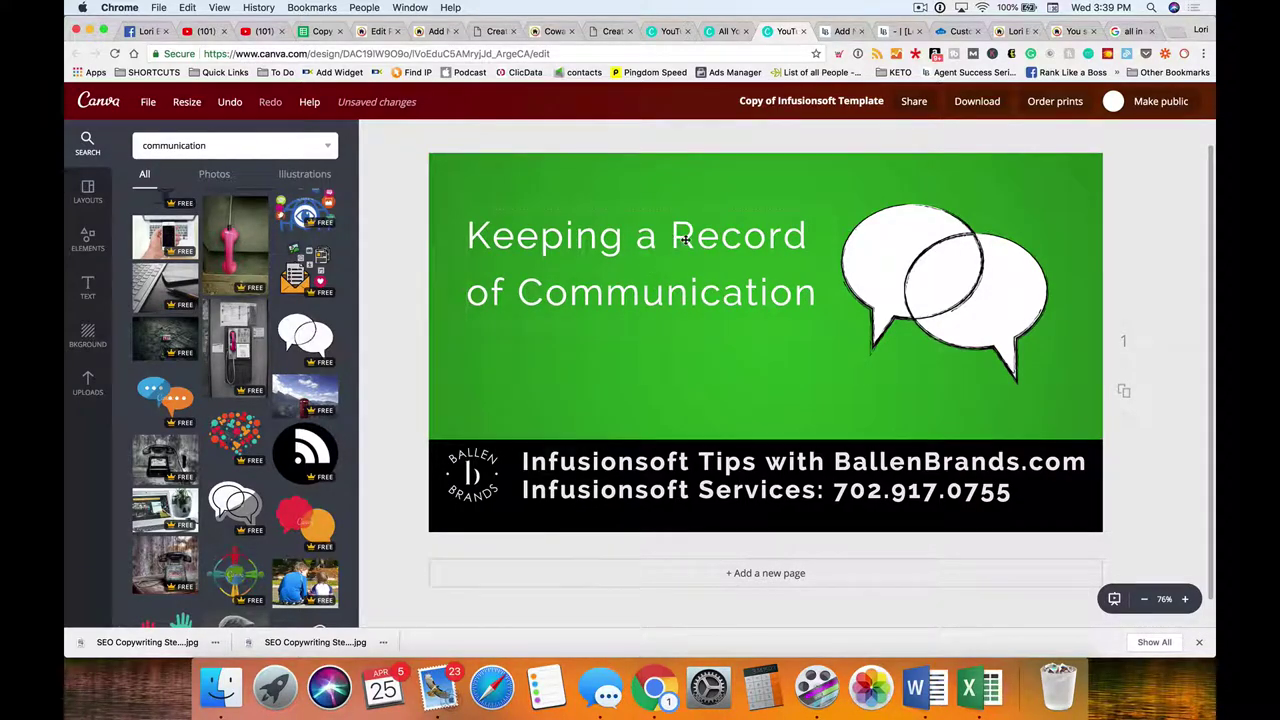
click(684, 239)
key(Return)
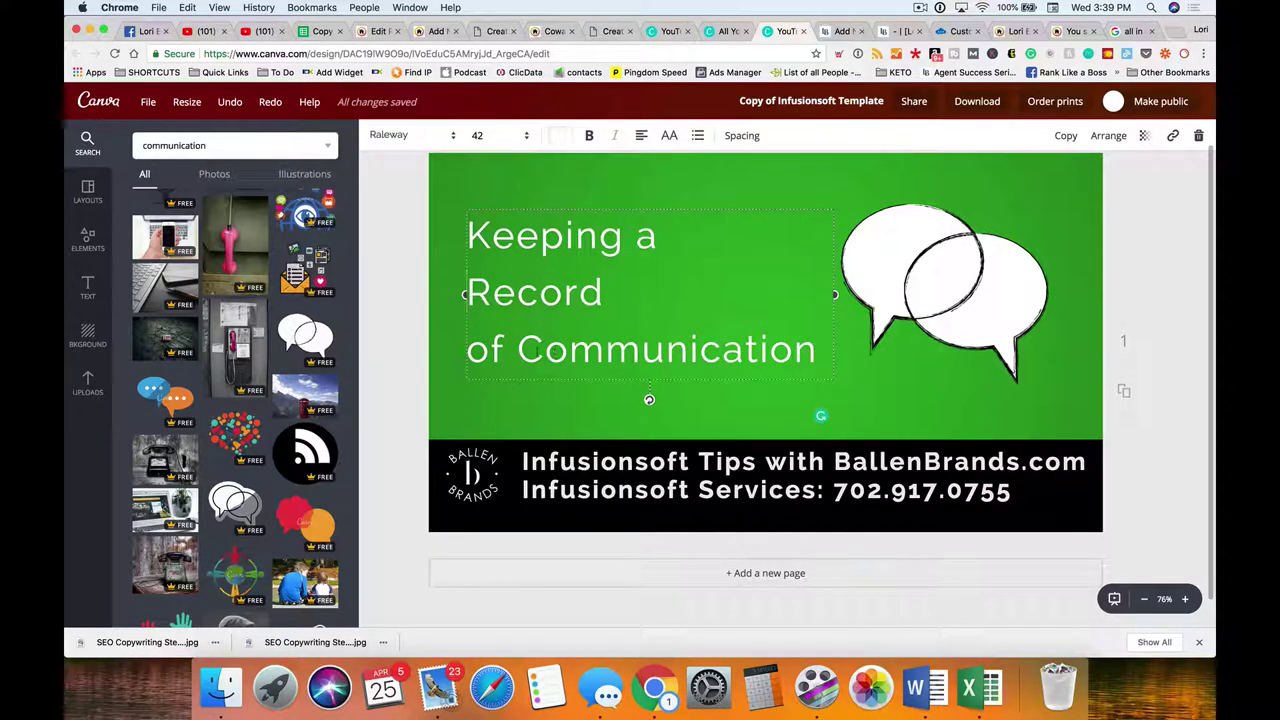
click(517, 349)
key(Return)
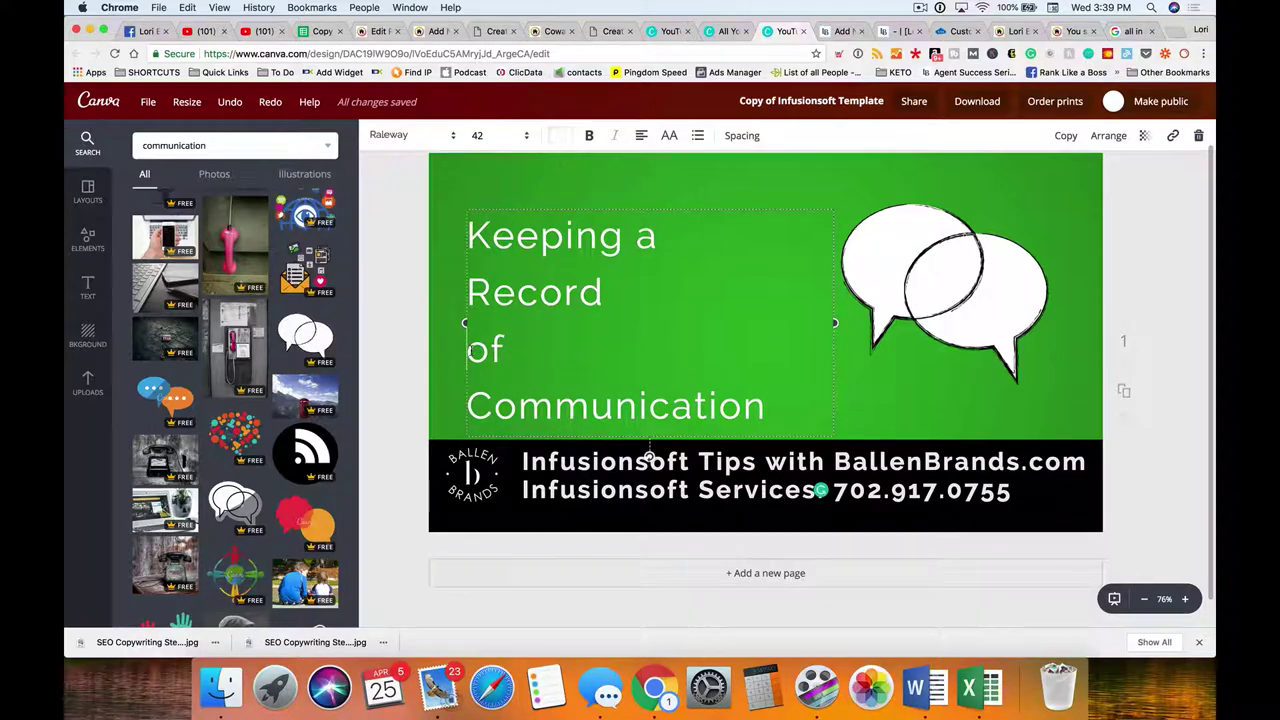
key(BackSpace)
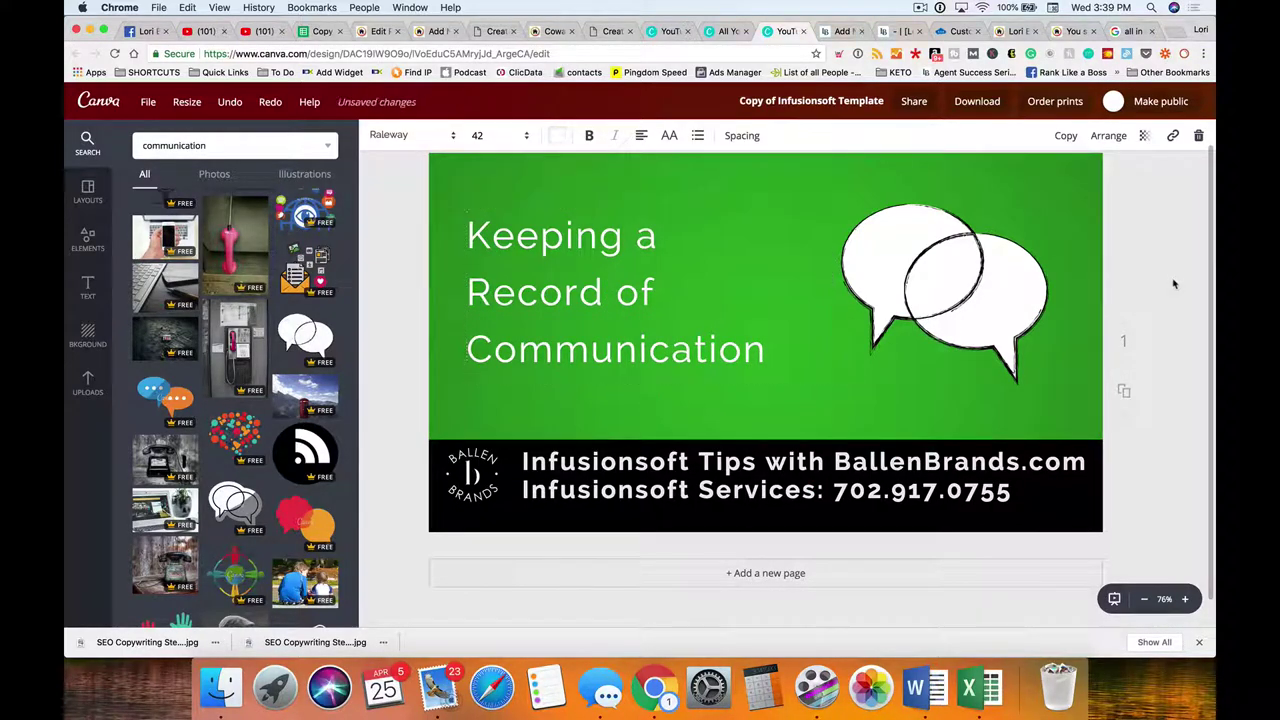
- Enlarge the title to size 56 and widen its box so Communication fits one line
key(super+a)
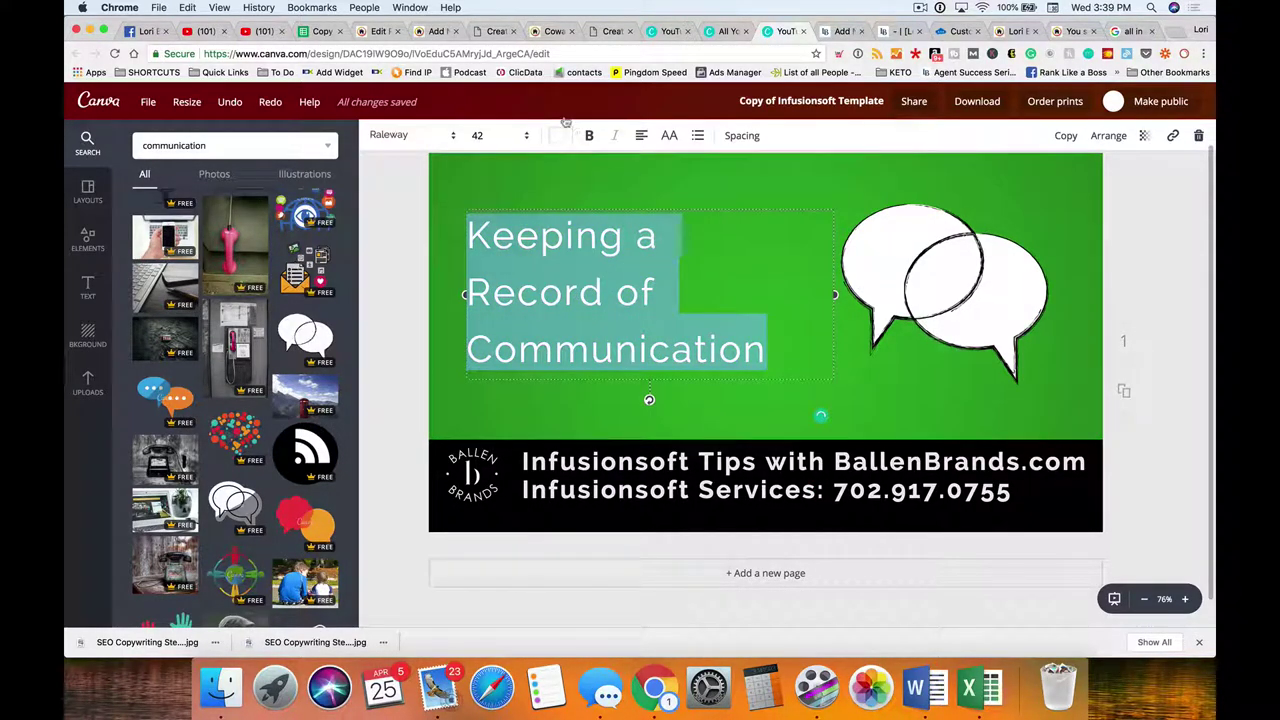
click(477, 135)
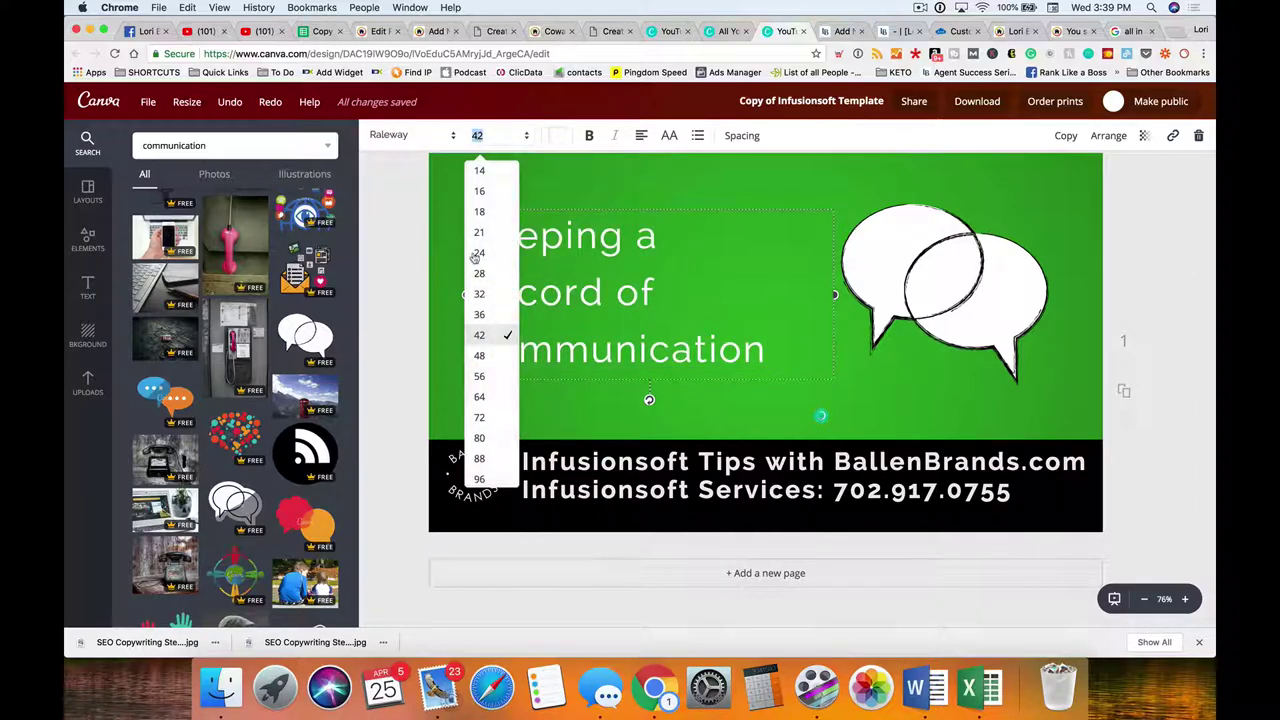
click(486, 356)
click(497, 136)
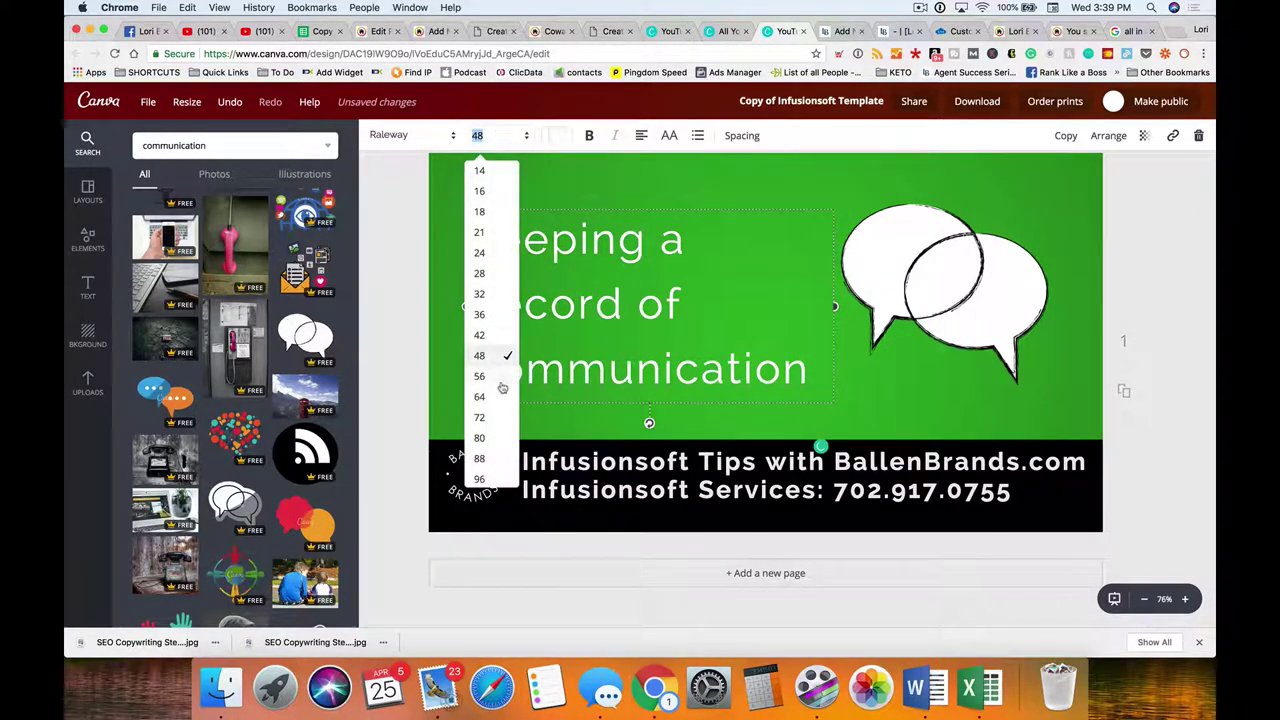
click(490, 378)
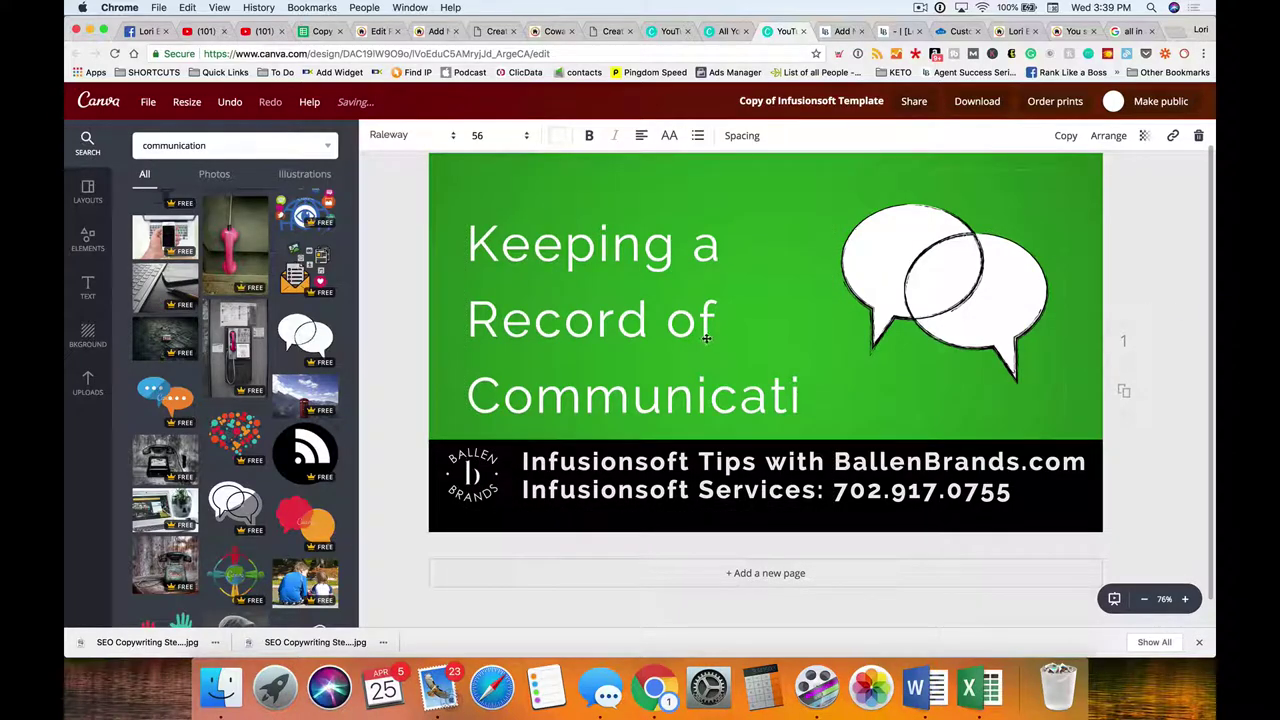
click(1150, 310)
click(733, 298)
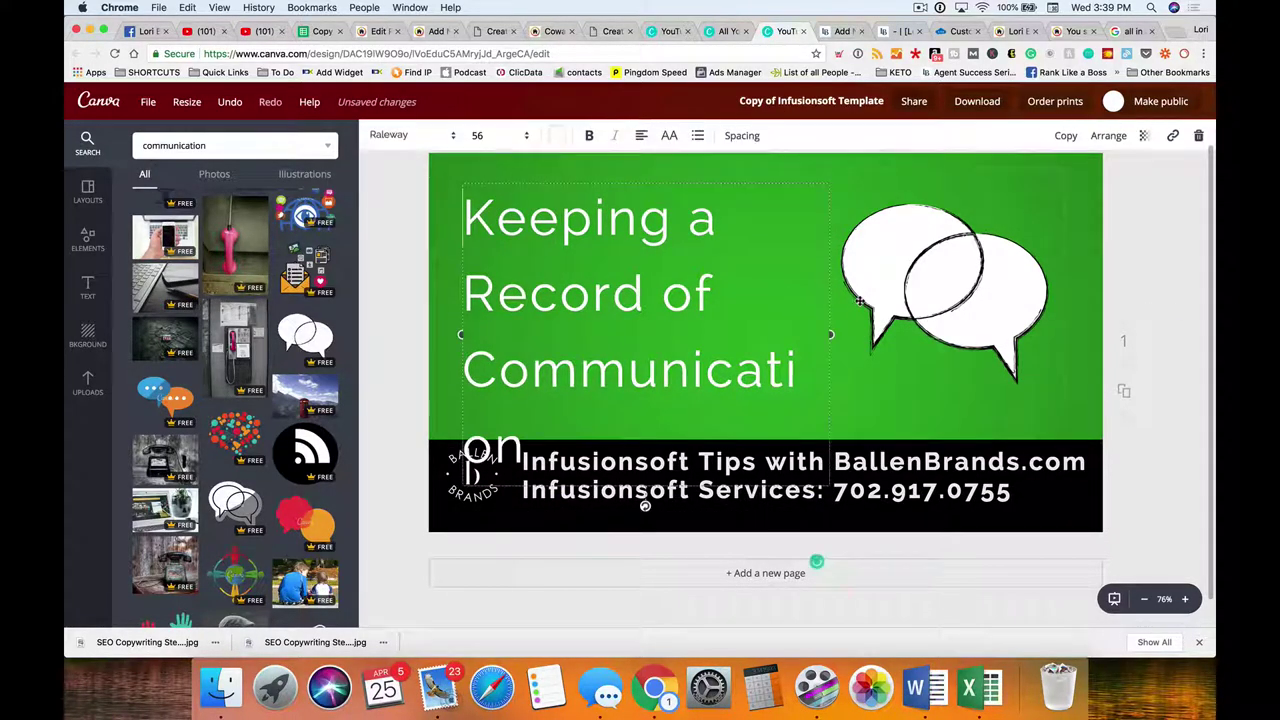
drag(832, 335, 875, 336)
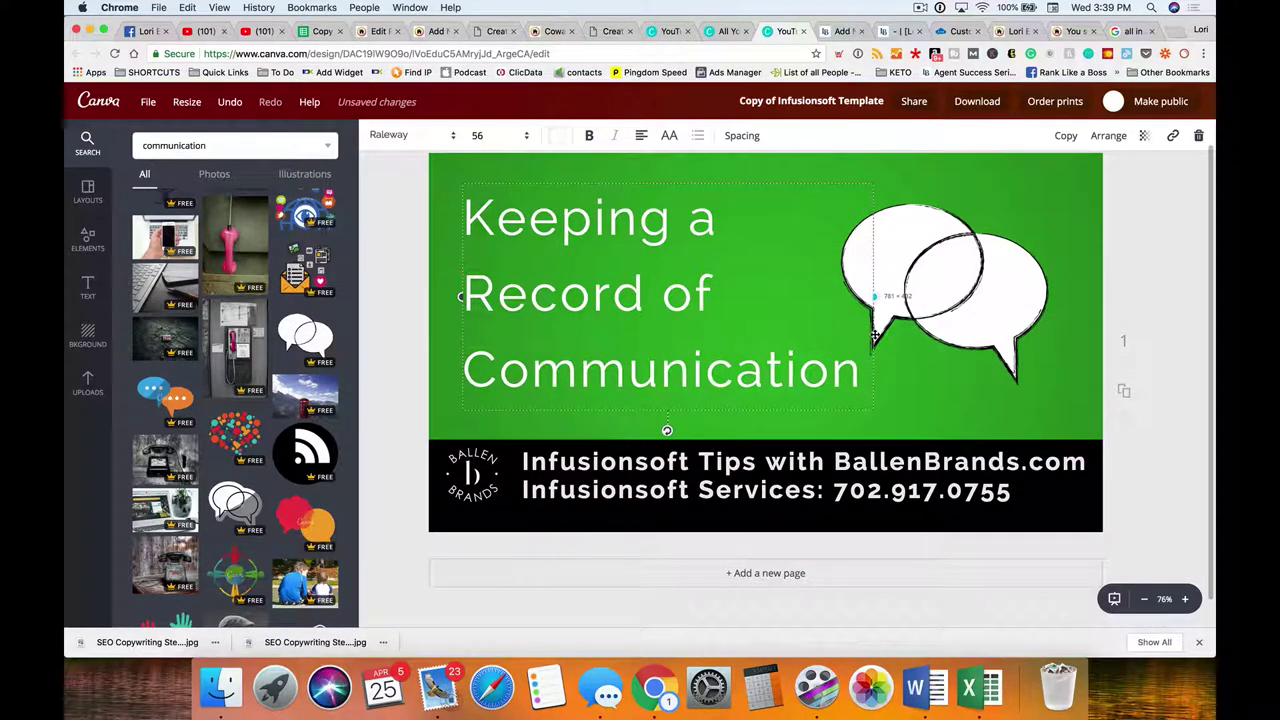
- Nudge the speech-bubble graphic slightly higher beside the title, then return to WordPress
click(1166, 288)
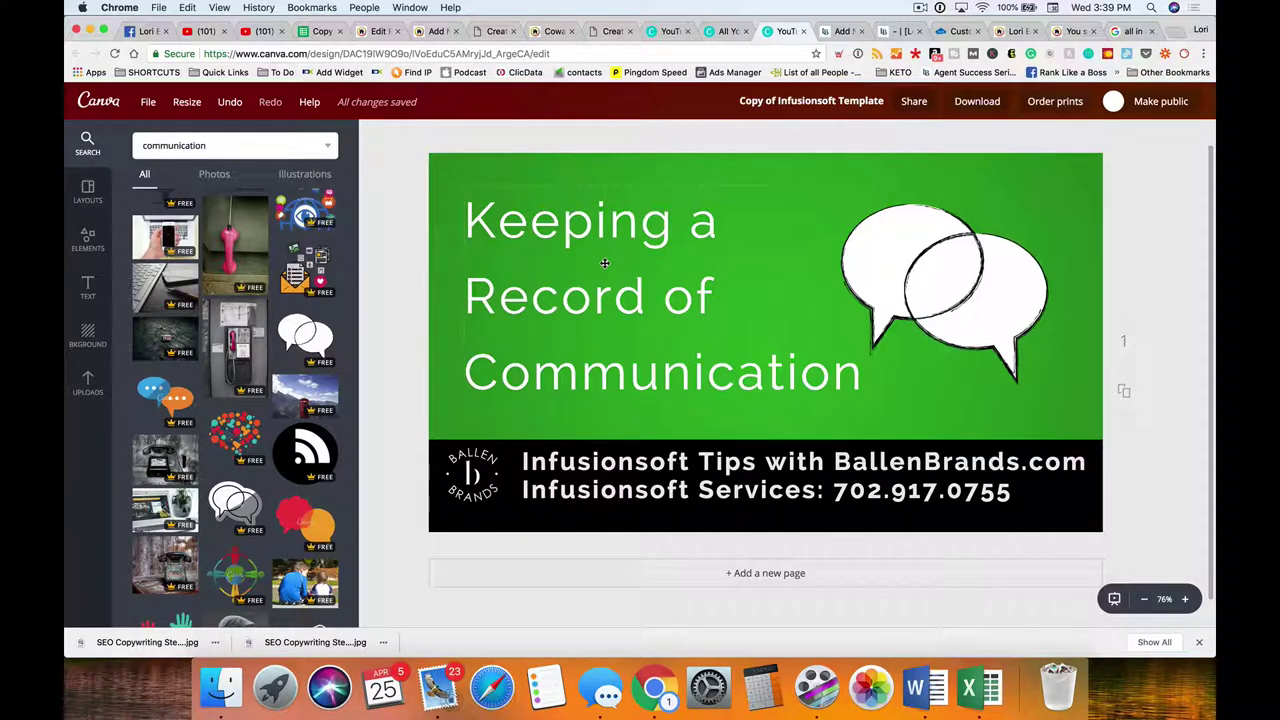
drag(966, 295, 968, 291)
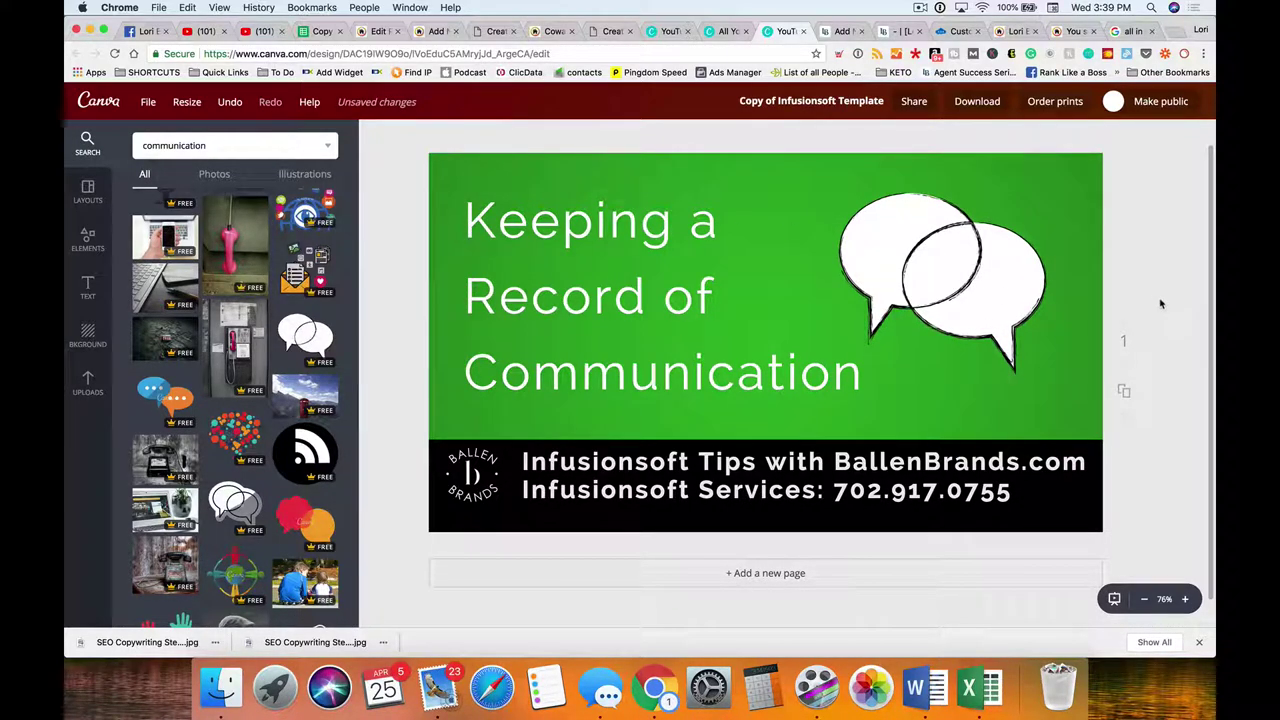
click(628, 313)
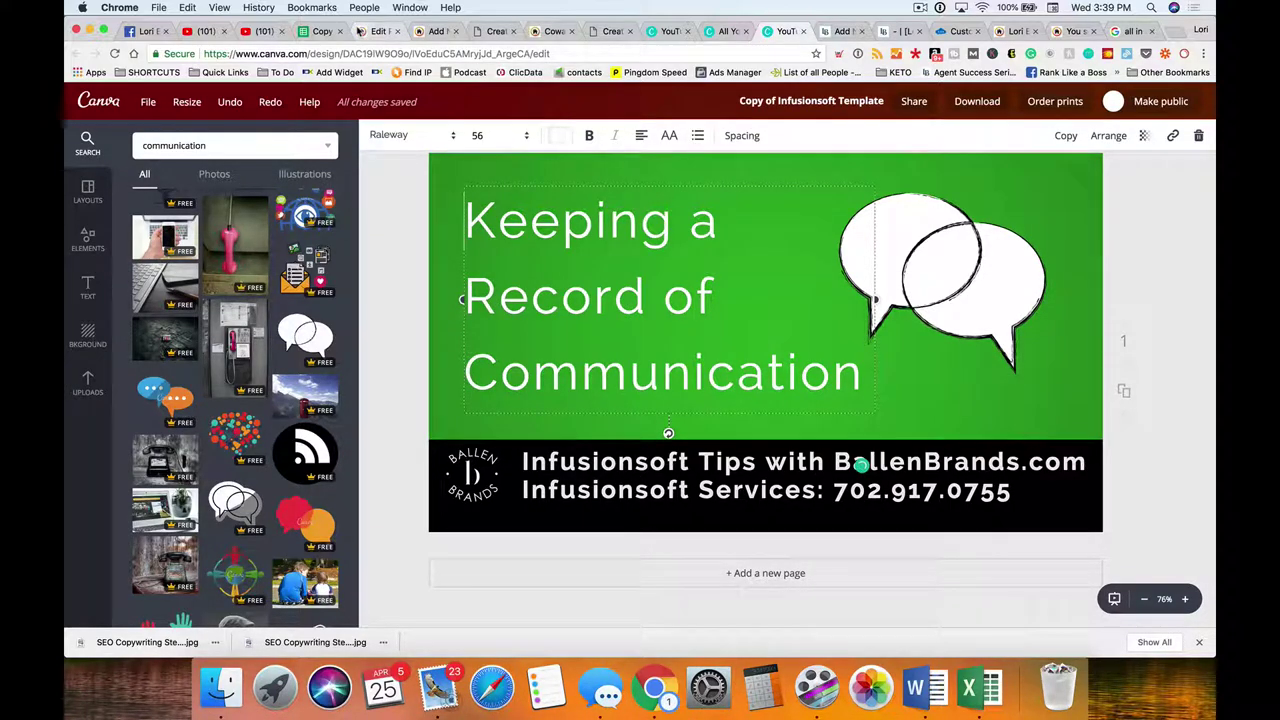
key(ctrl+Tab)
- Upload 'SEO Copywriting Step 10_ Image.jpg' through the featured image chooser
click(1058, 414)
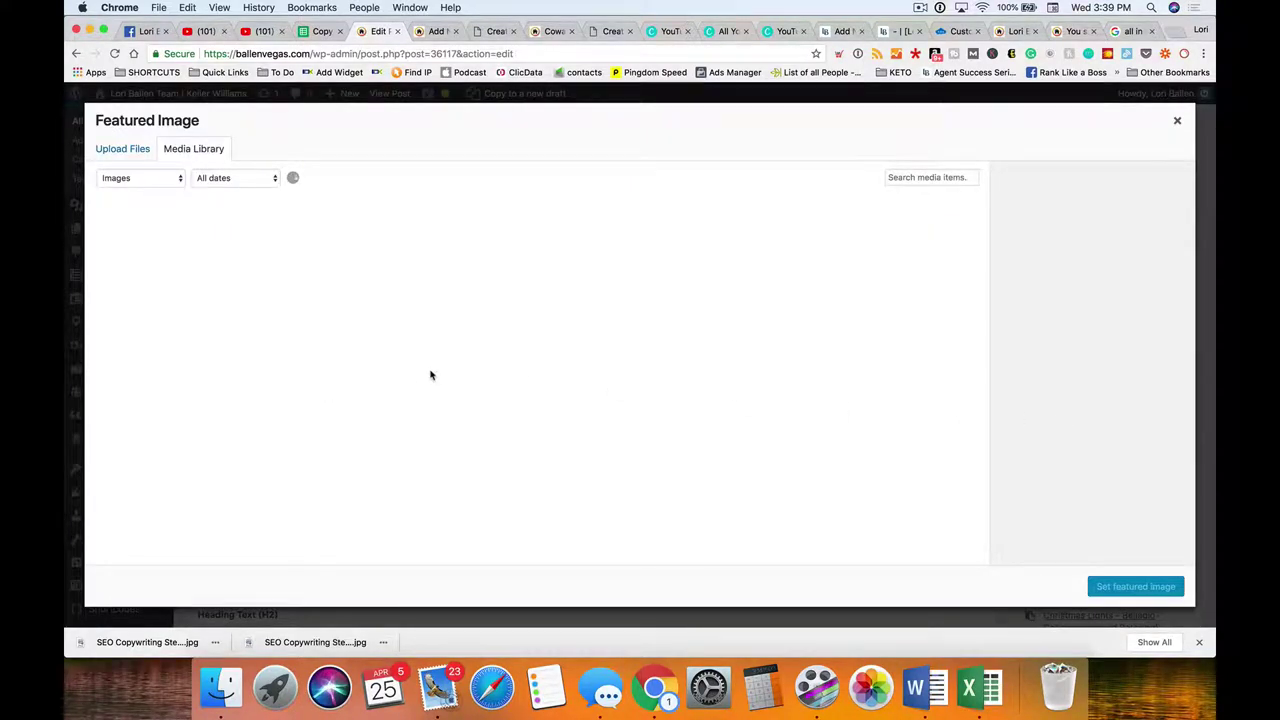
click(134, 152)
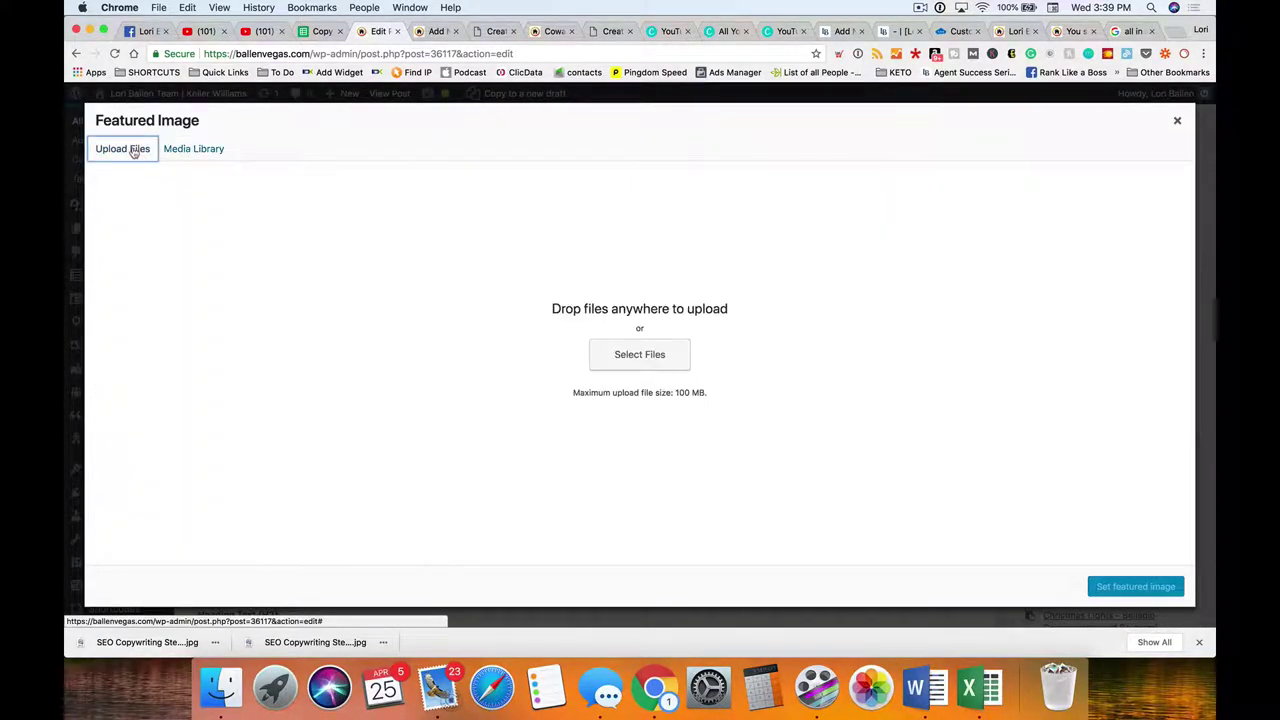
click(645, 358)
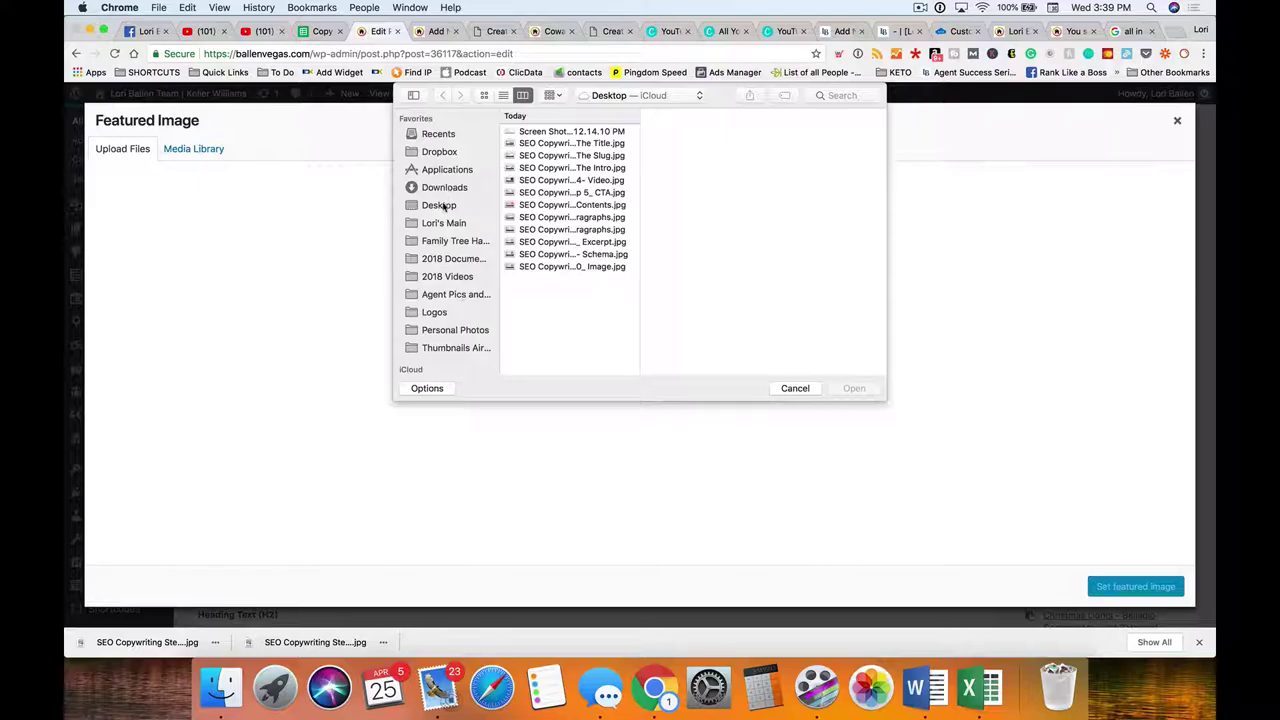
click(557, 267)
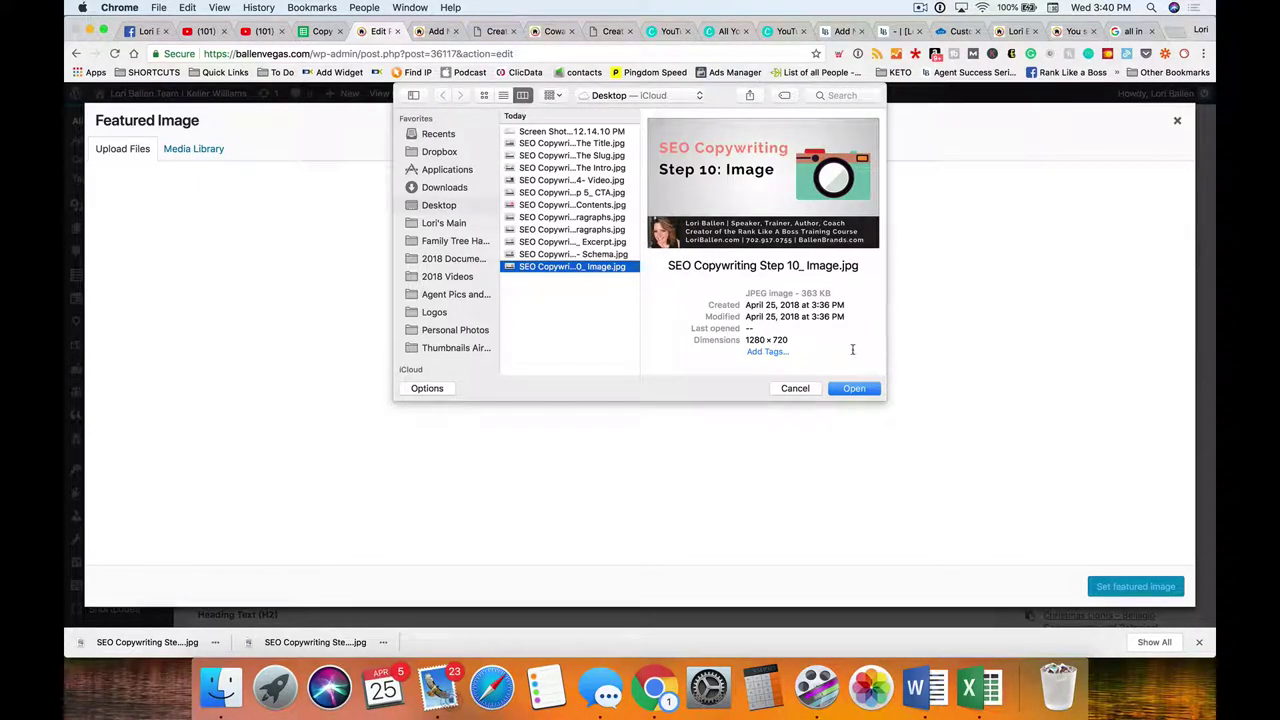
click(854, 389)
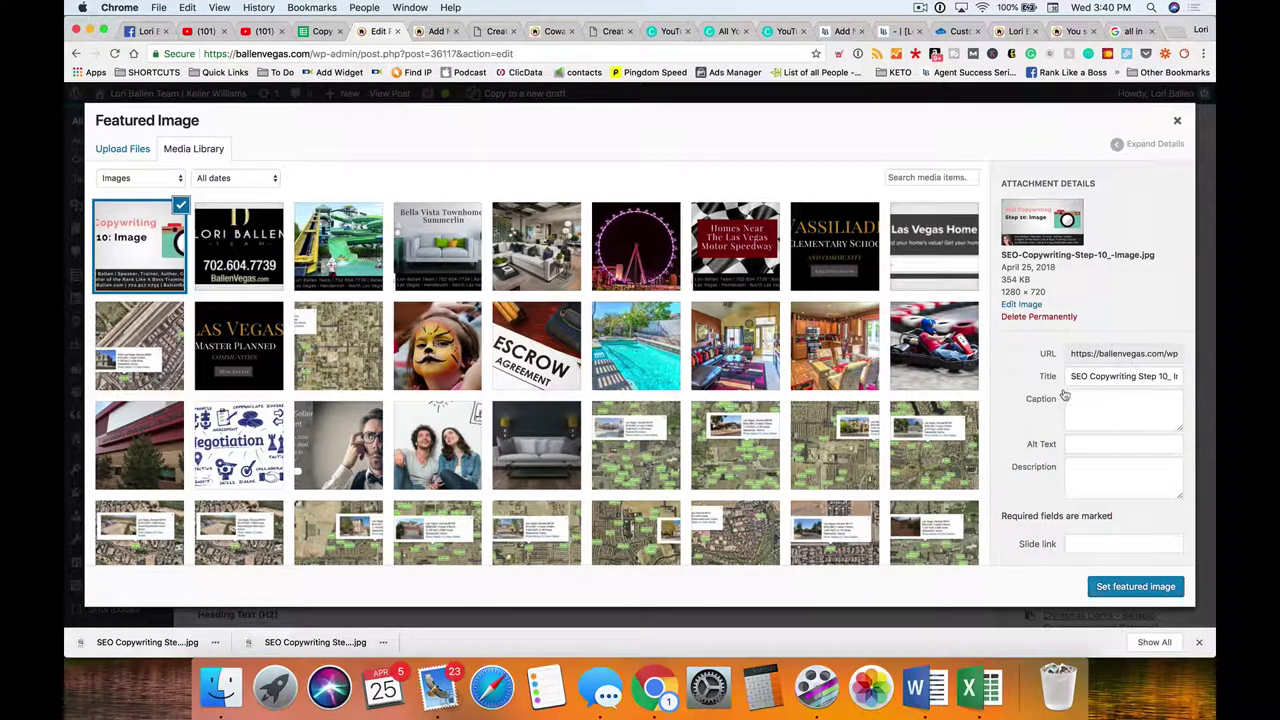
- Give the uploaded image alt text describing its camera icon and contact details, and set it featured
click(1068, 380)
key(super+a)
click(1101, 444)
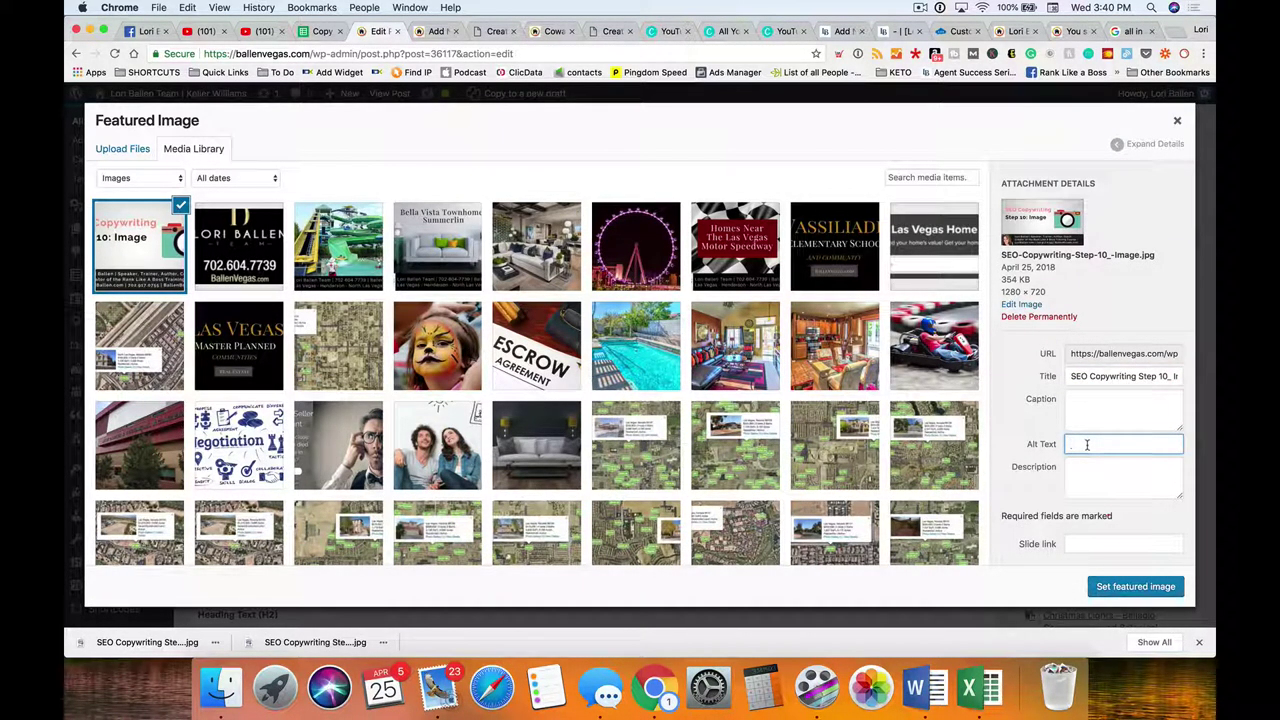
text(Branded )
text(Image has a)
text(n icon of a came)
text(ra)
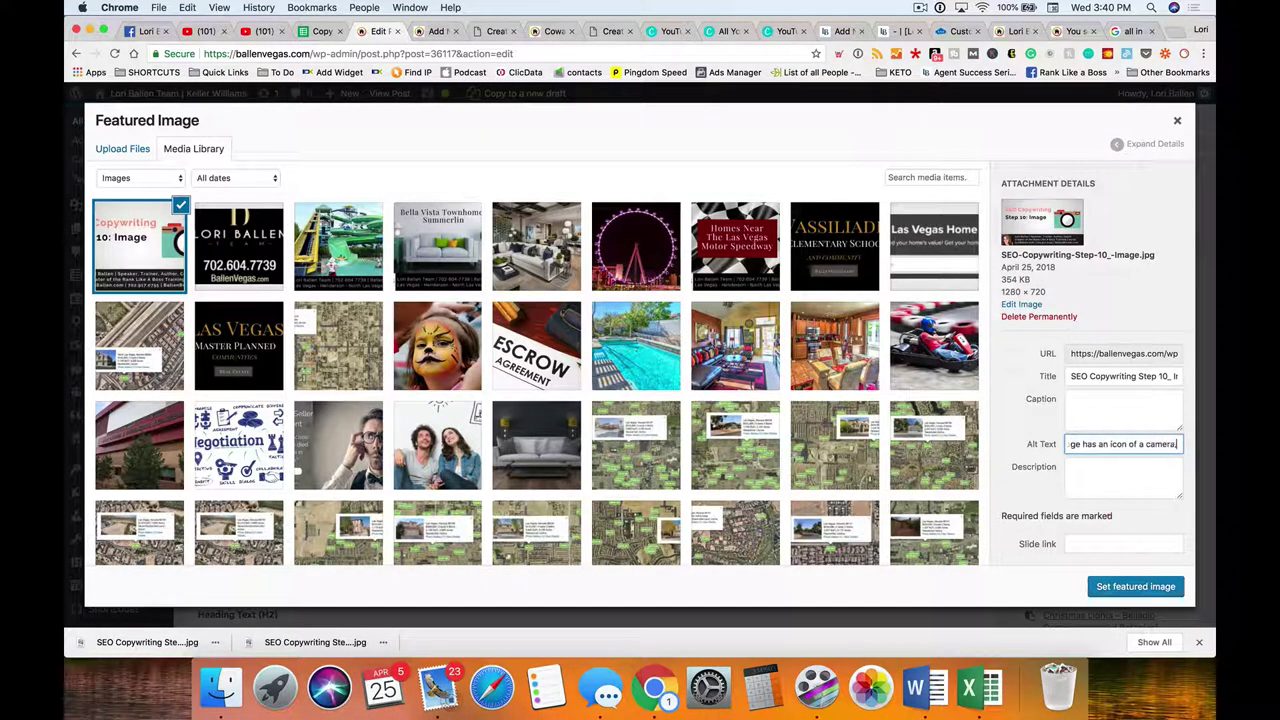
text(, plu)
text(s inform)
text(ation about contacting Lo)
text(ri Ballen and the)
text( banner letters sp)
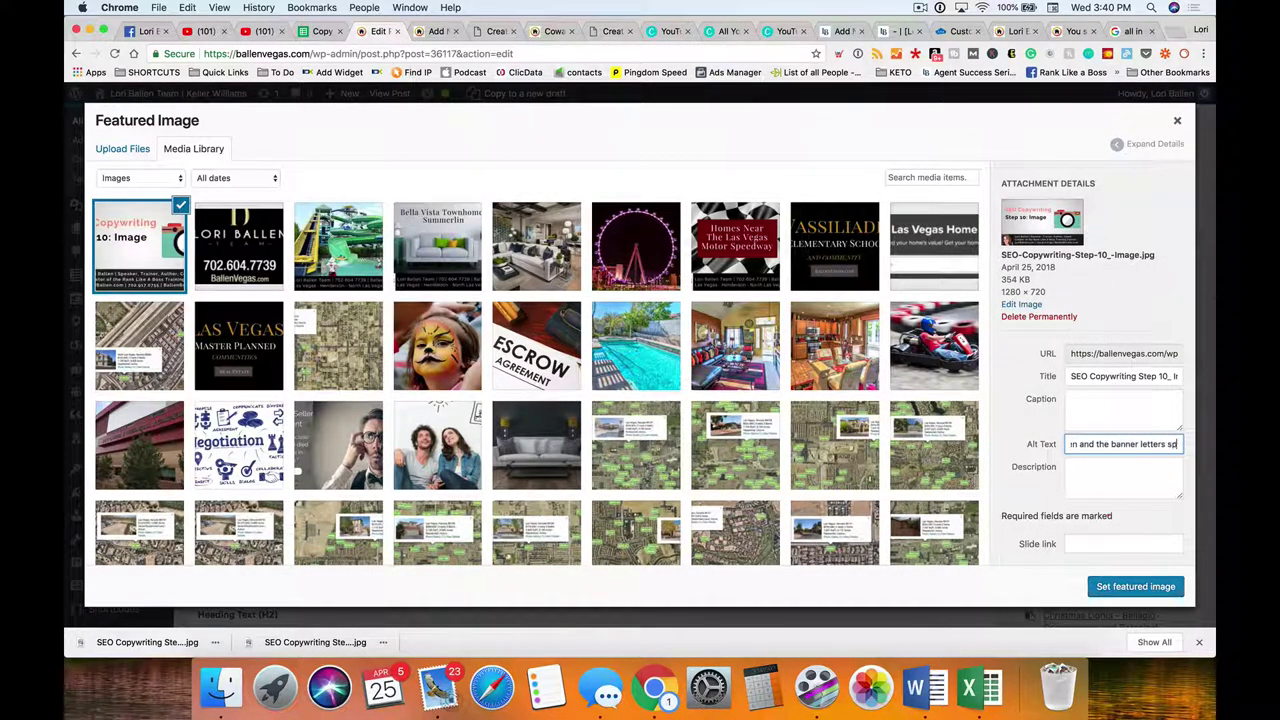
text(ell out)
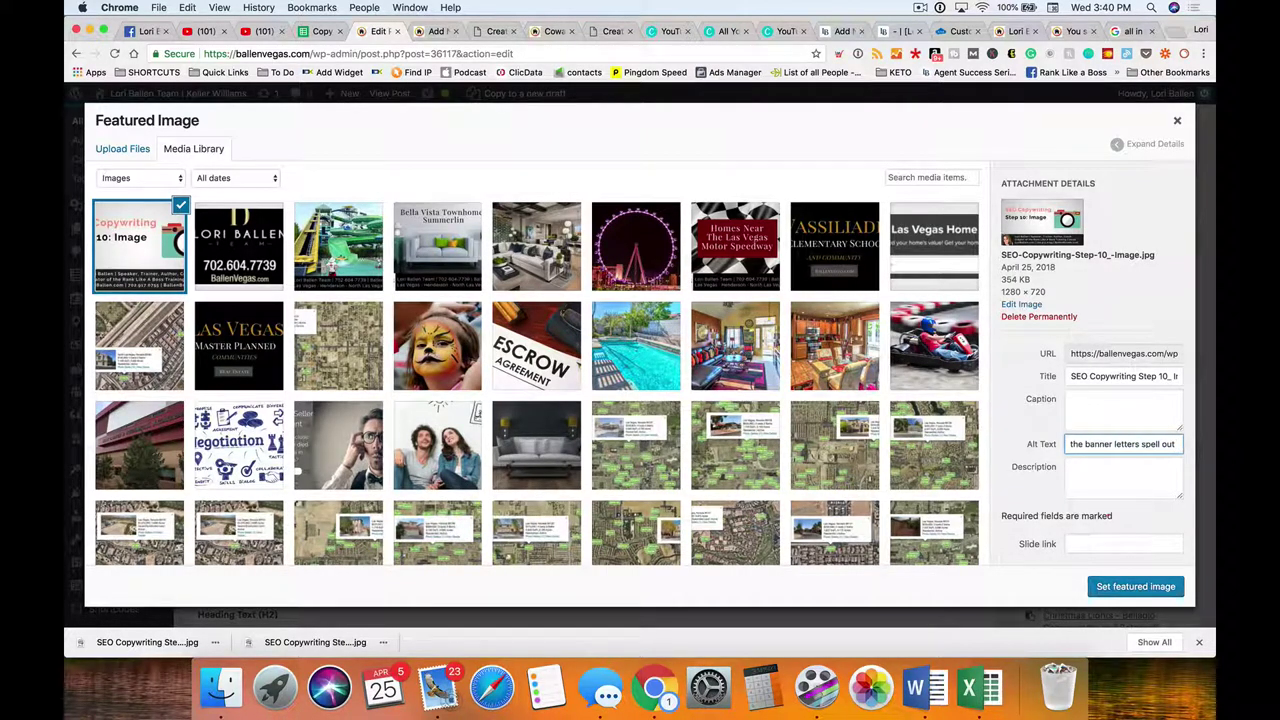
text( copy)
text(writing)
text( s)
text(tep 10)
text(: Image)
click(1130, 589)
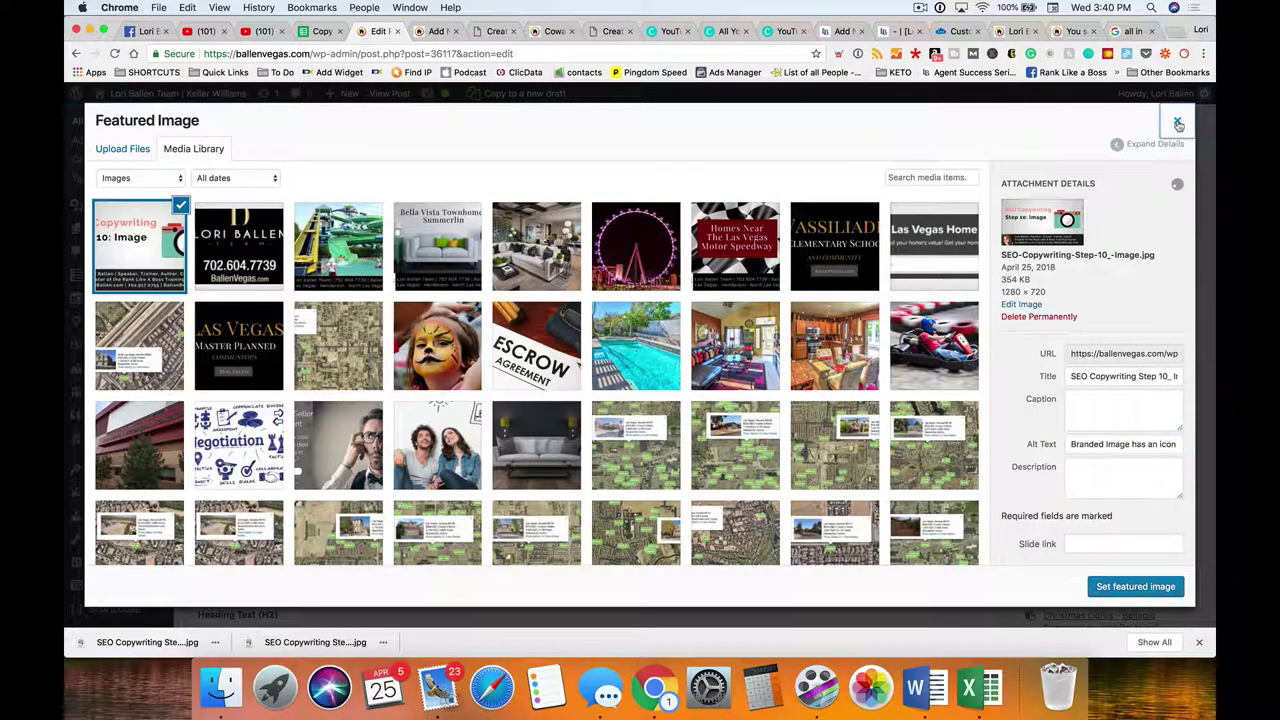
- Leave the editor without saving and view the live Cowabunga Bay Water Park post
scroll(393, 276, down, 5)
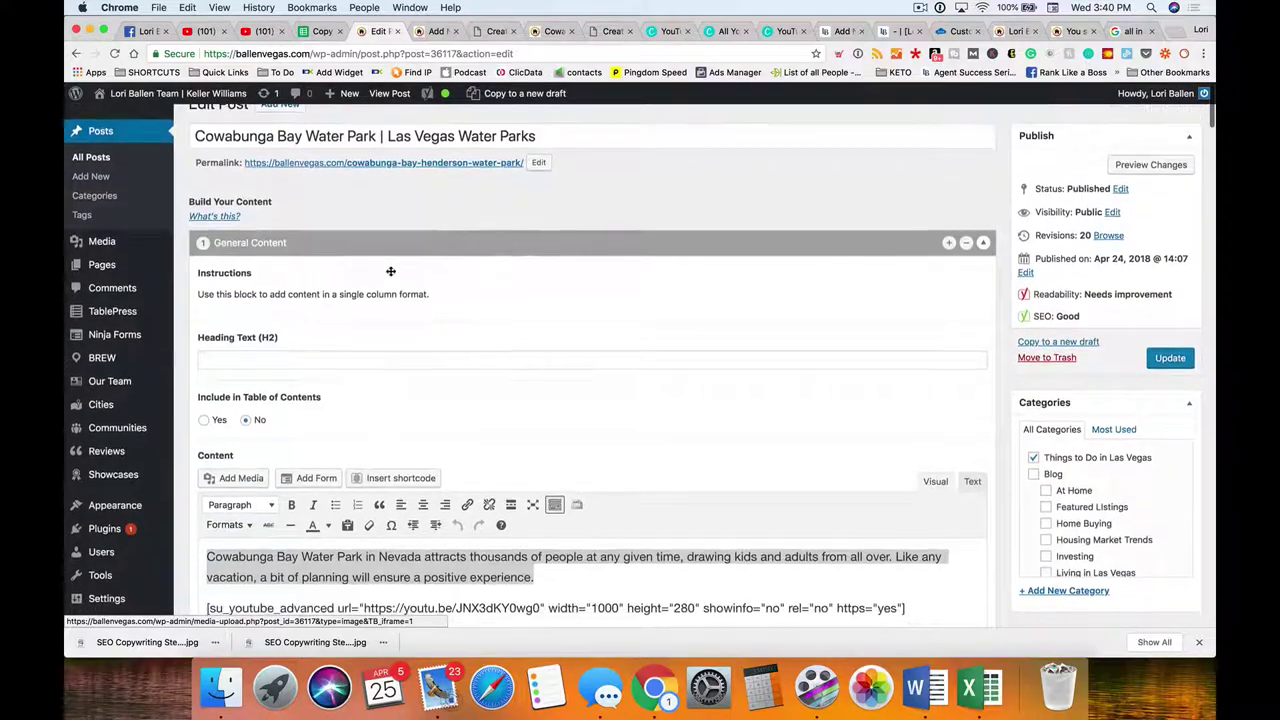
scroll(393, 276, down, 10)
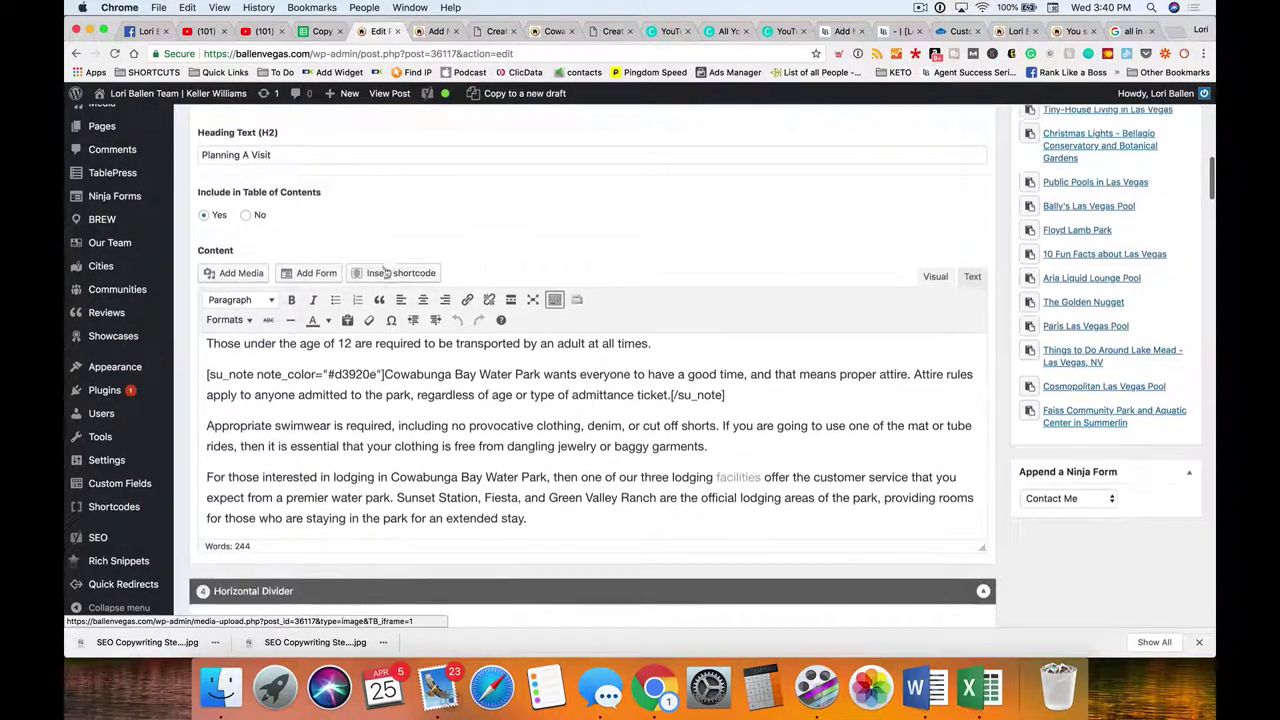
click(349, 93)
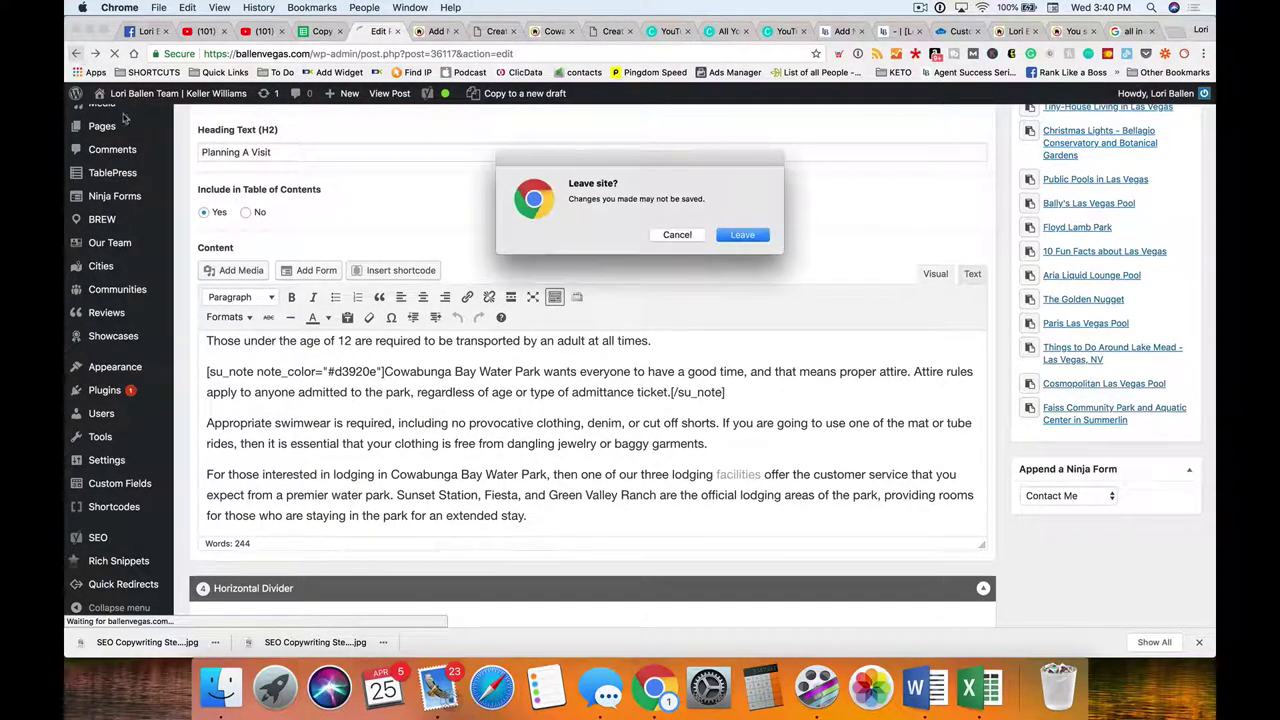
click(742, 234)
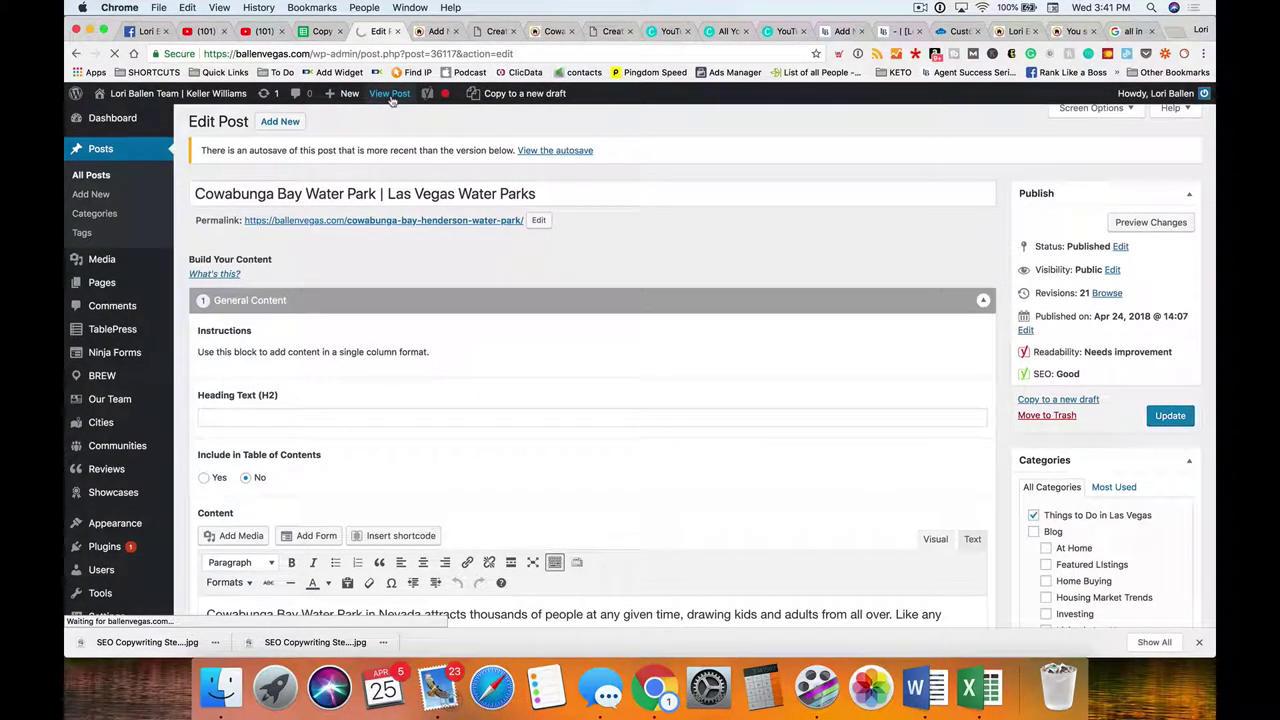
click(391, 95)
scroll(614, 341, down, 10)
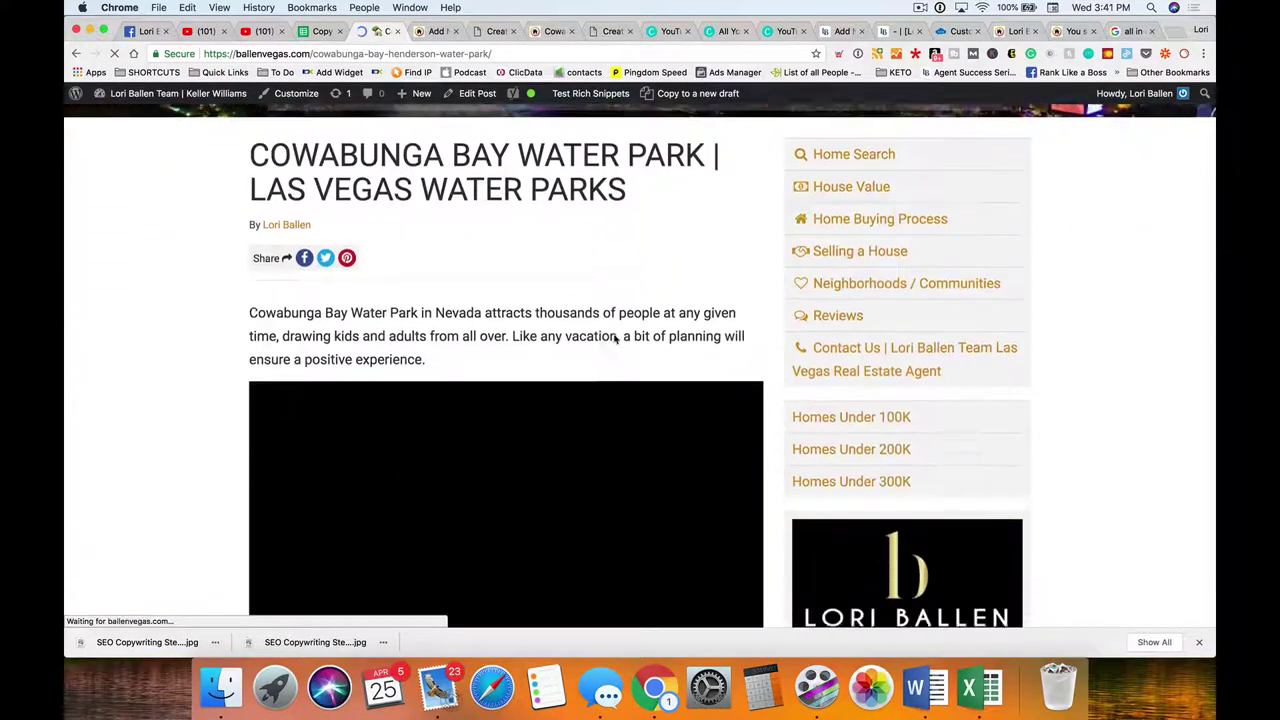
scroll(614, 341, down, 20)
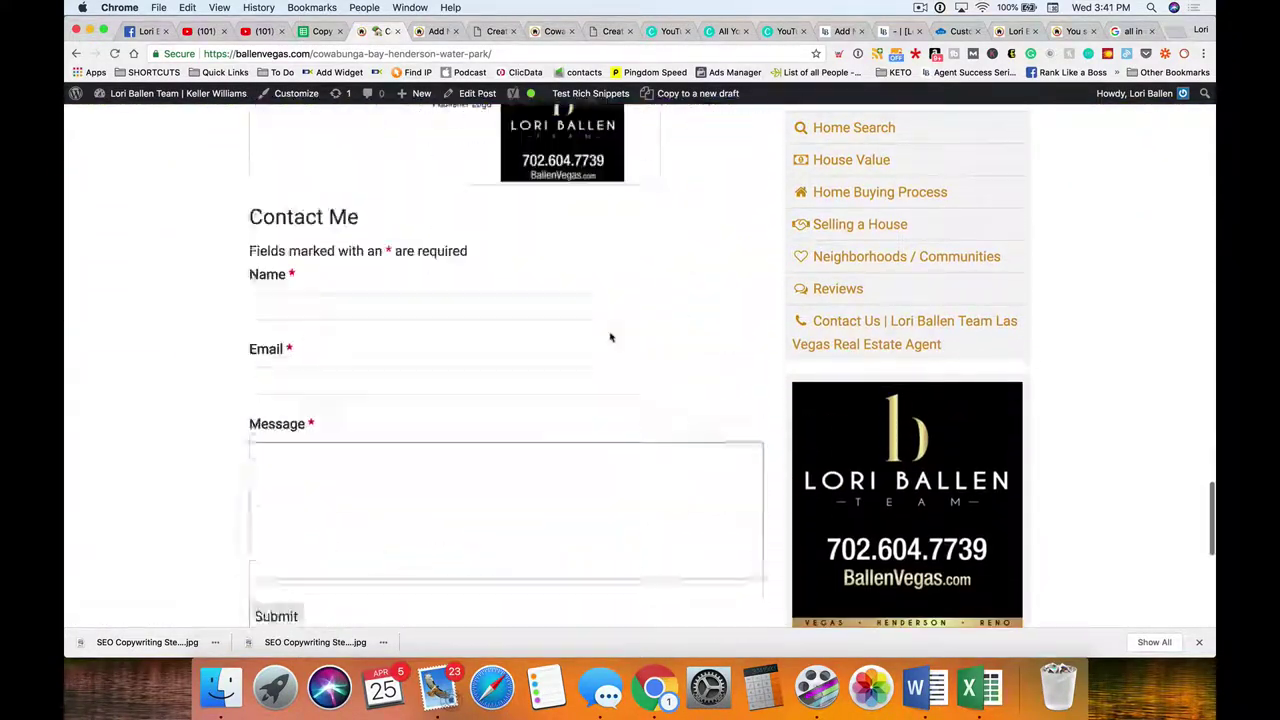